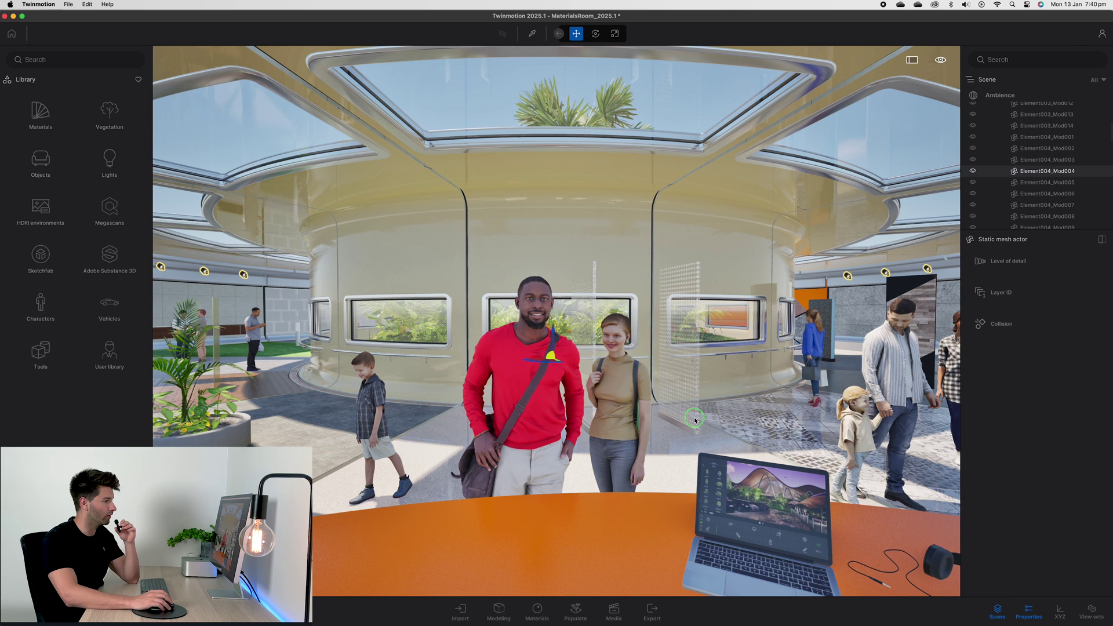
Open the Materials Room demo scene from the Learning page and move the camera forward into the room
right_drag(615, 427, 966, 412)
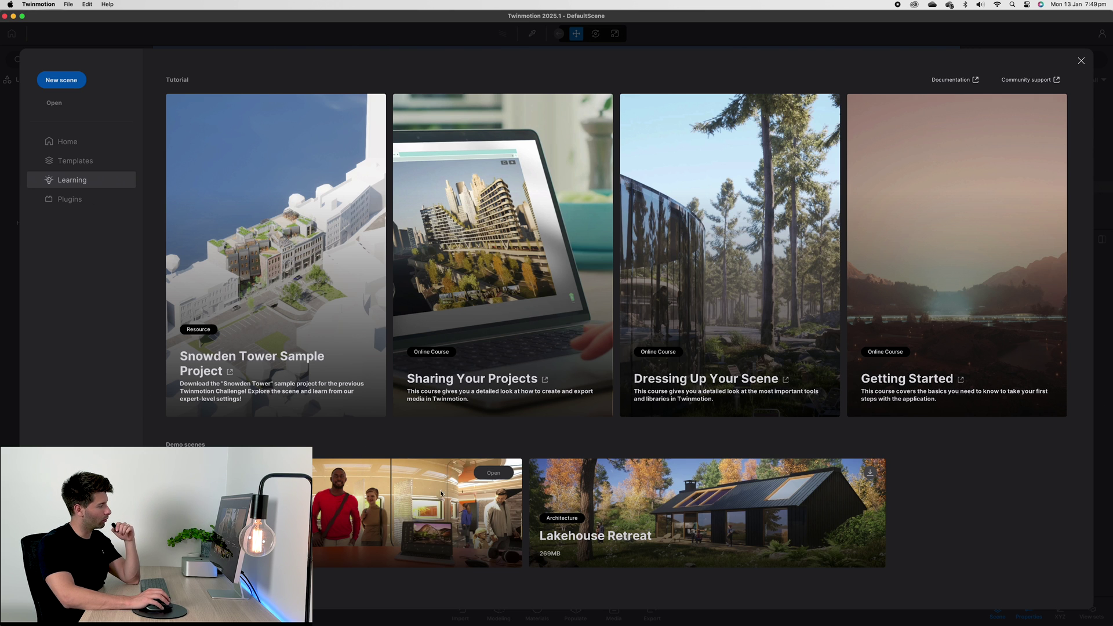
click(493, 474)
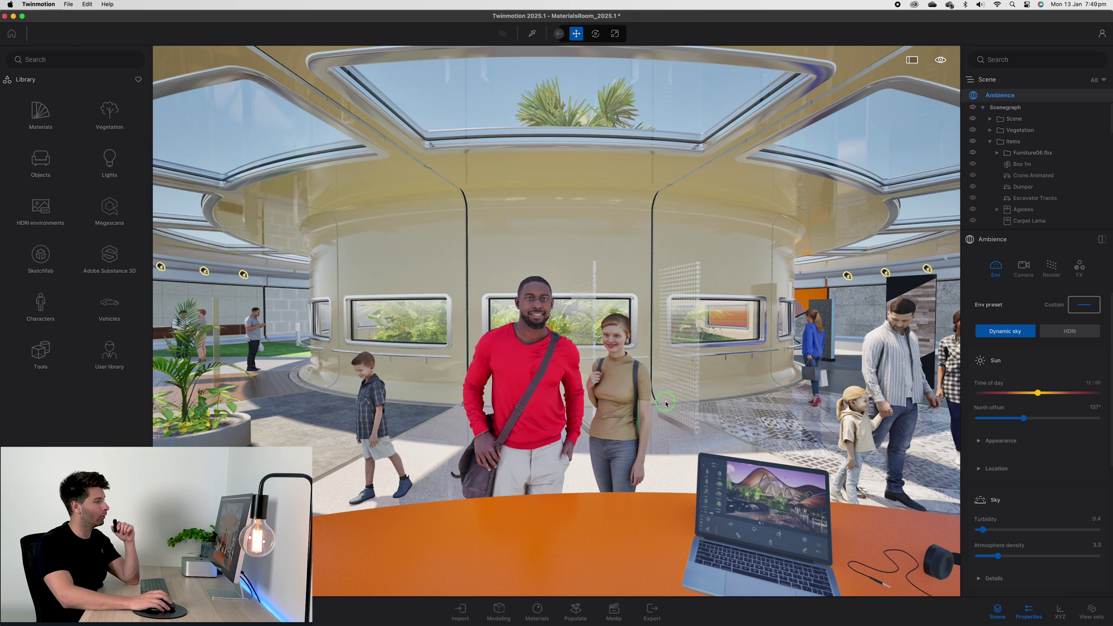
key(Up)
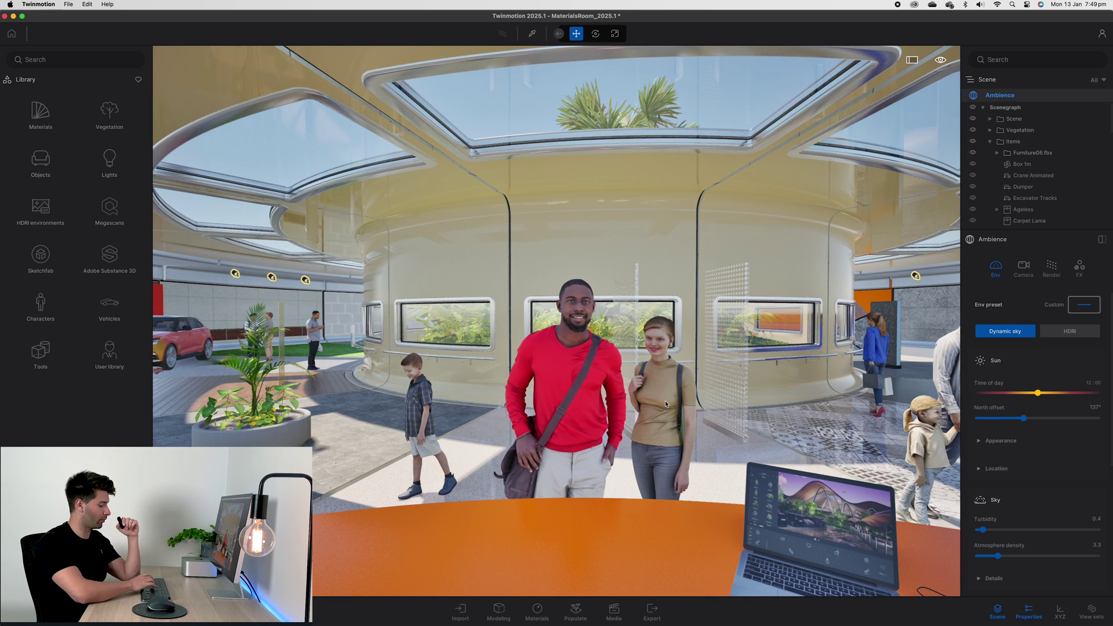
Set desktop rendering quality to the Medium preset in Preferences
key(super+comma)
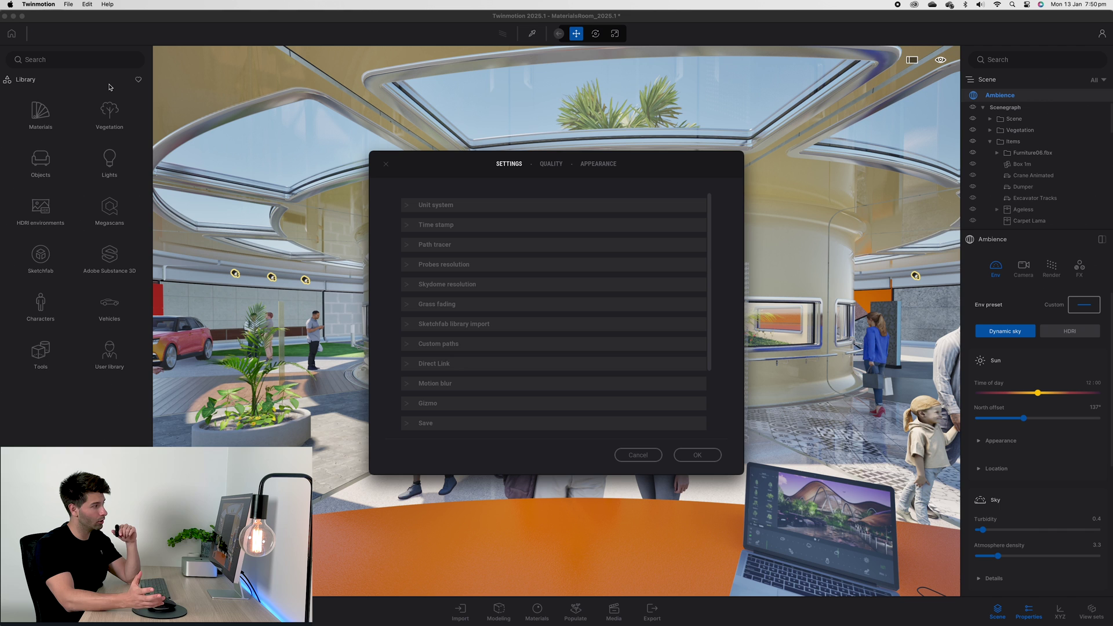
click(87, 4)
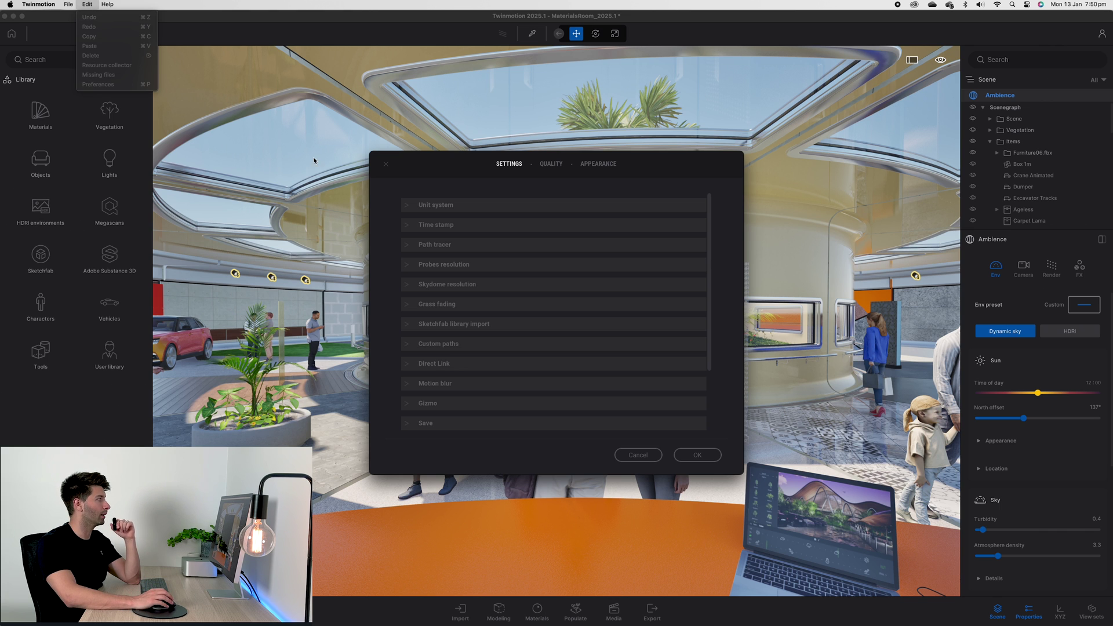
click(636, 179)
click(551, 163)
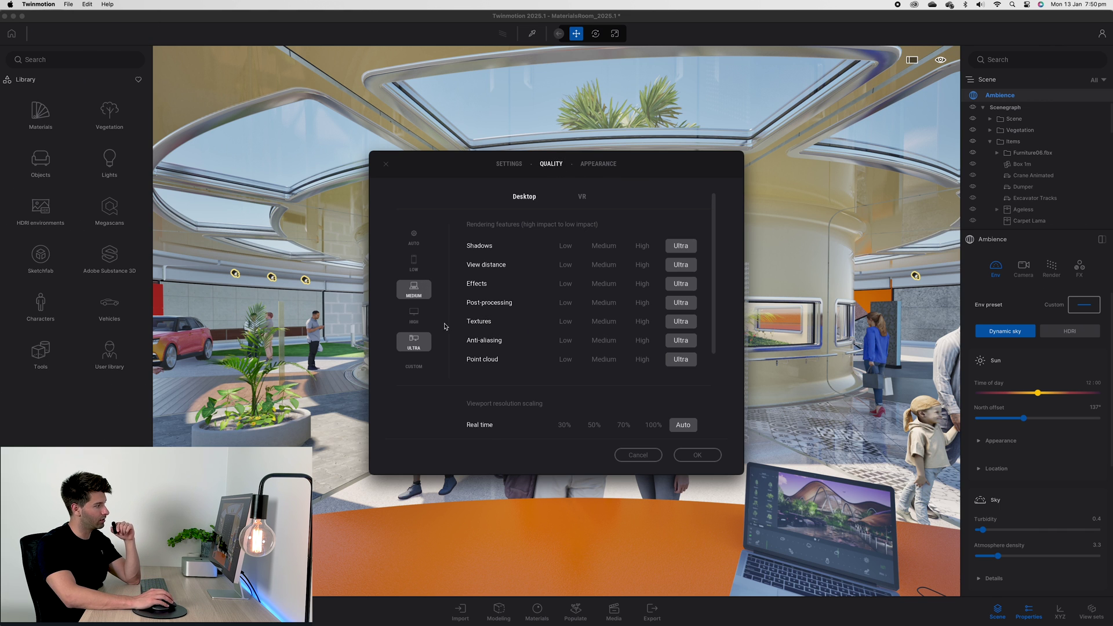
click(697, 455)
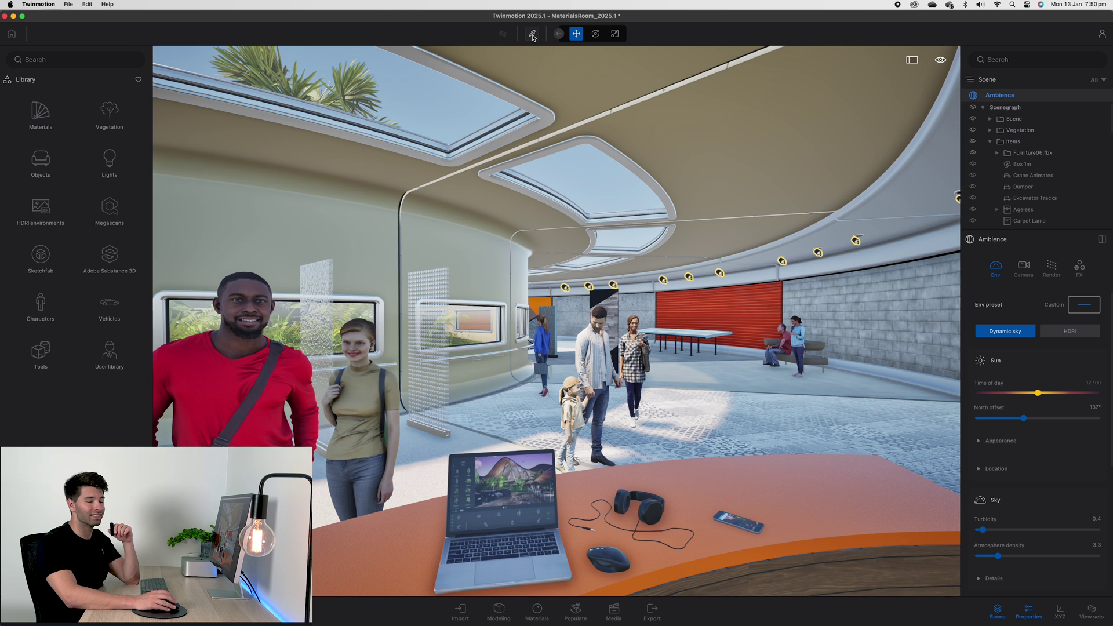
Sample the white plastic, ceiling and MI_PCKeyboardMouse03 keyboard materials to review their properties
click(532, 34)
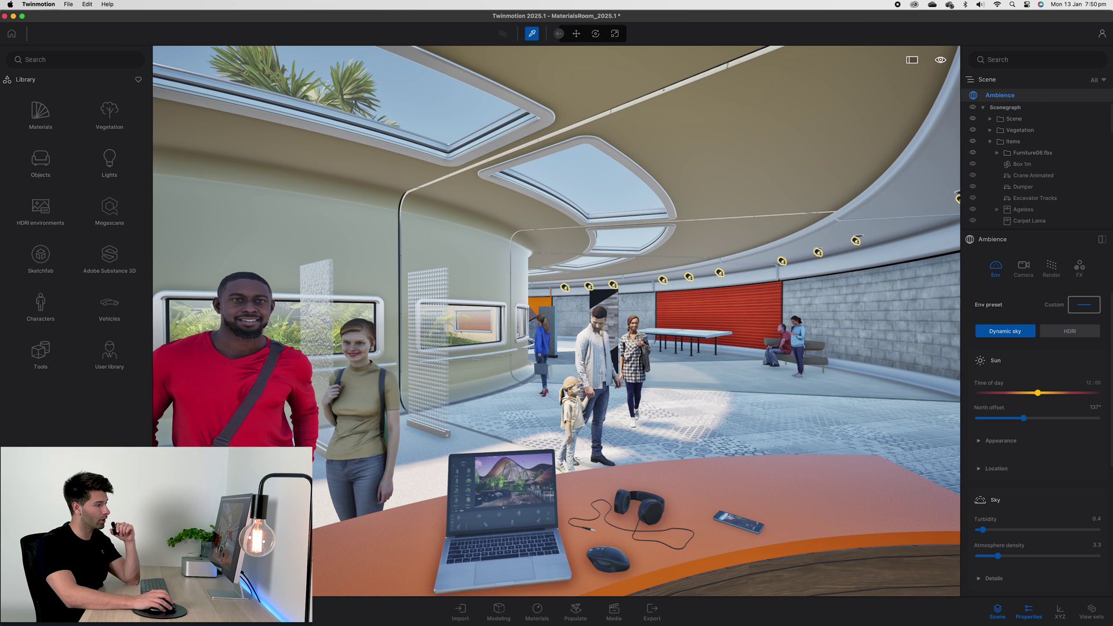
click(822, 505)
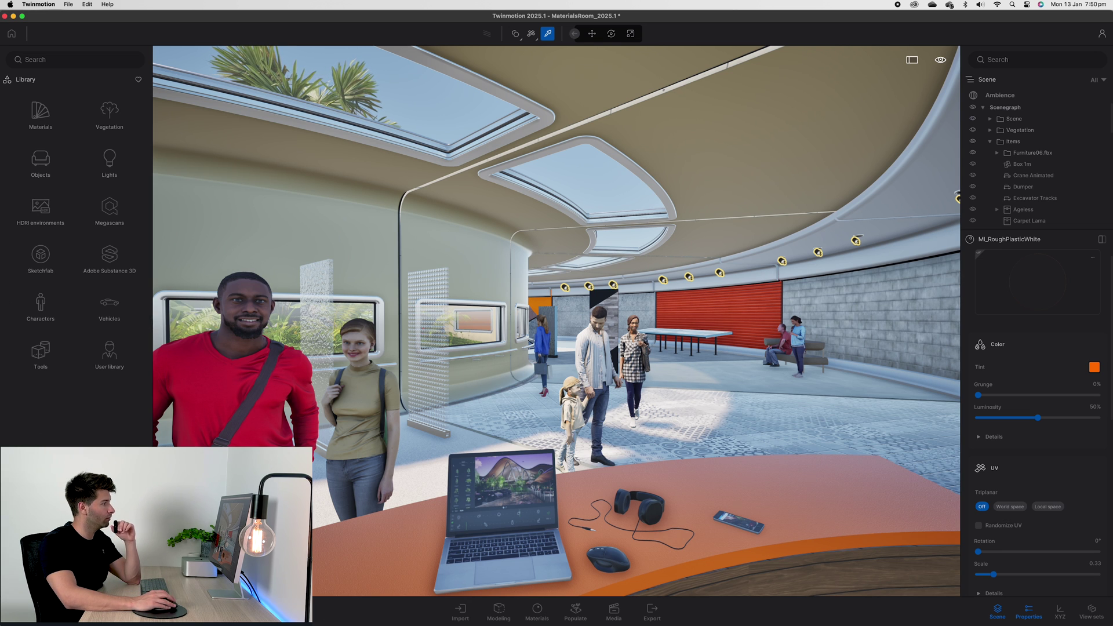
click(675, 136)
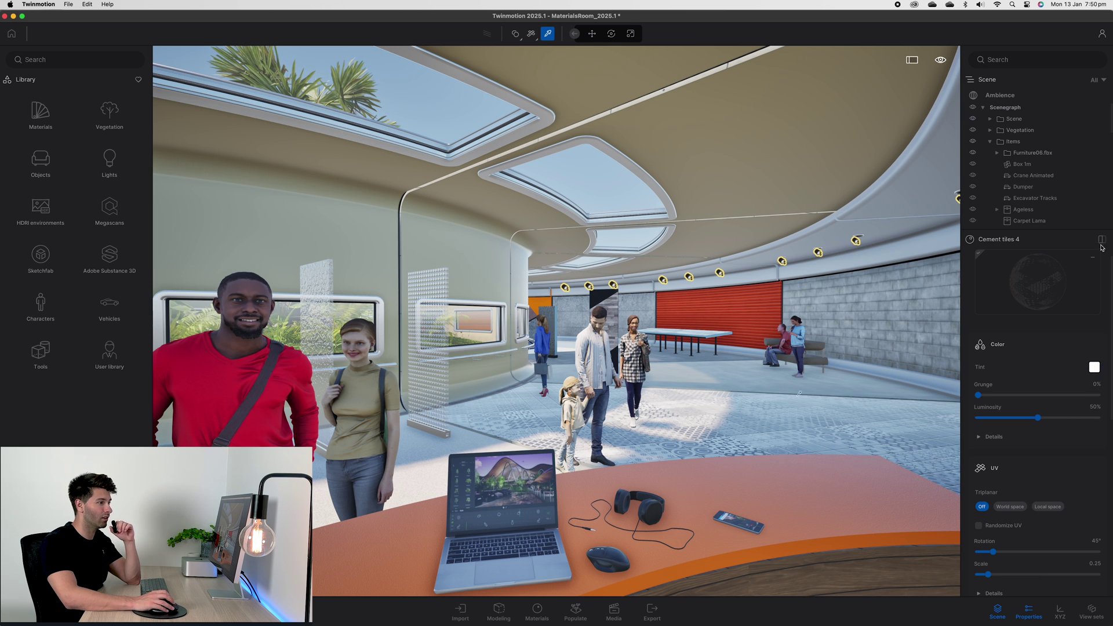
click(611, 557)
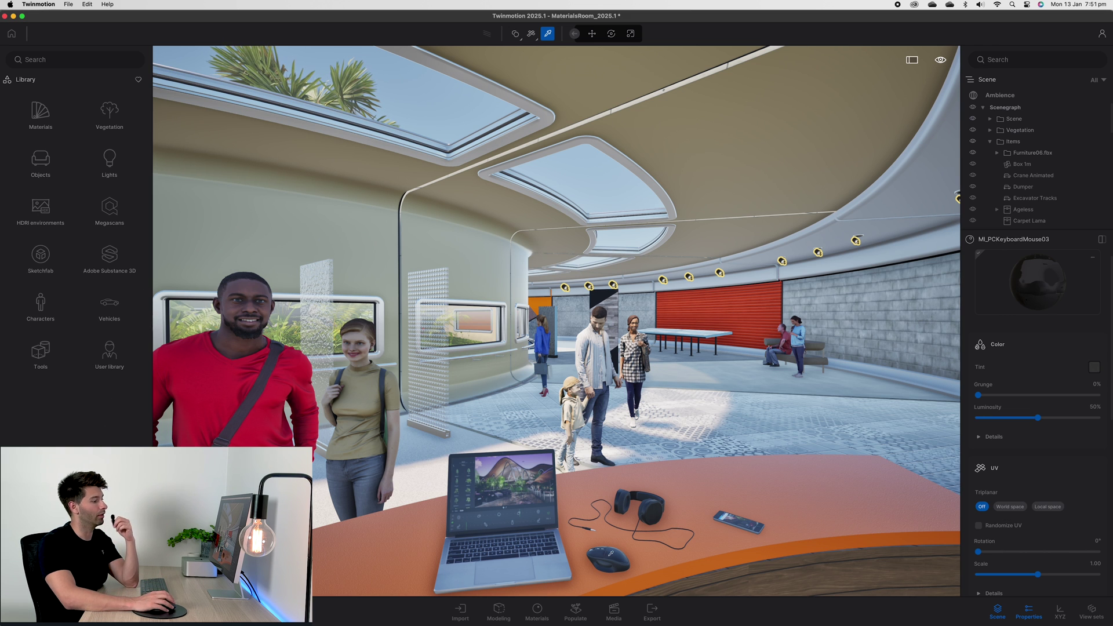
right_drag(647, 507, 648, 503)
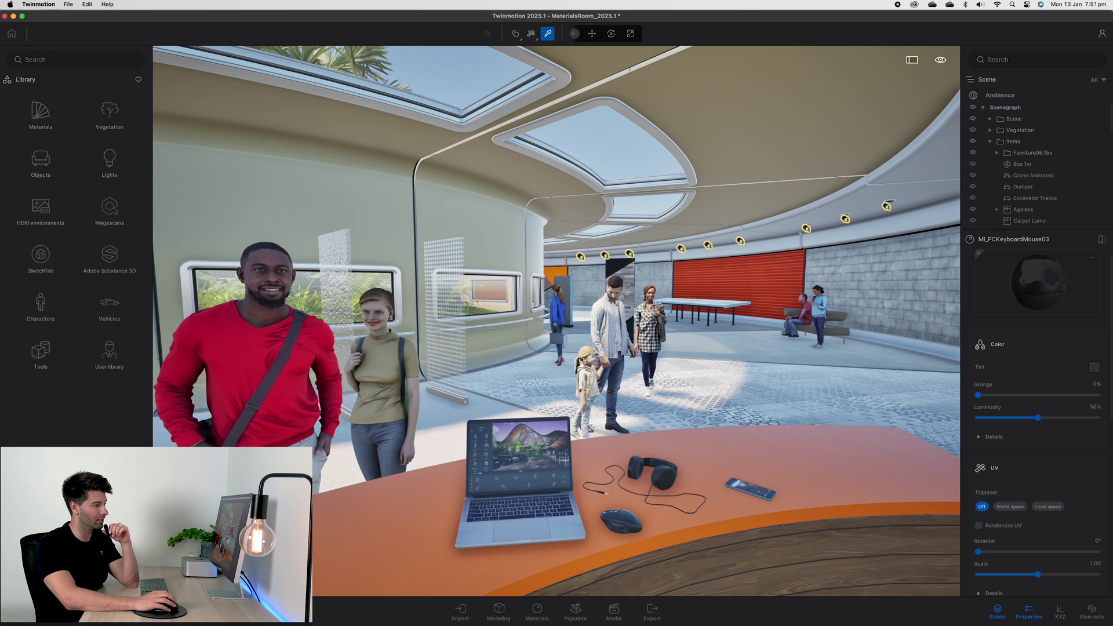
Give the headphones' MI_Rubber01 material a red tint
click(708, 435)
click(671, 469)
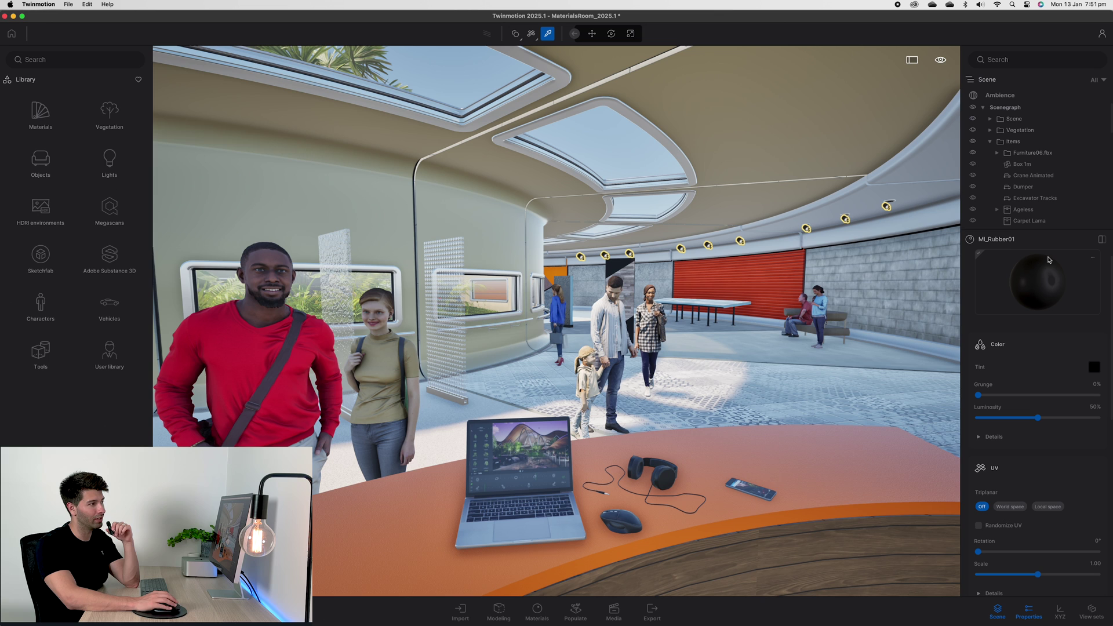
click(1028, 611)
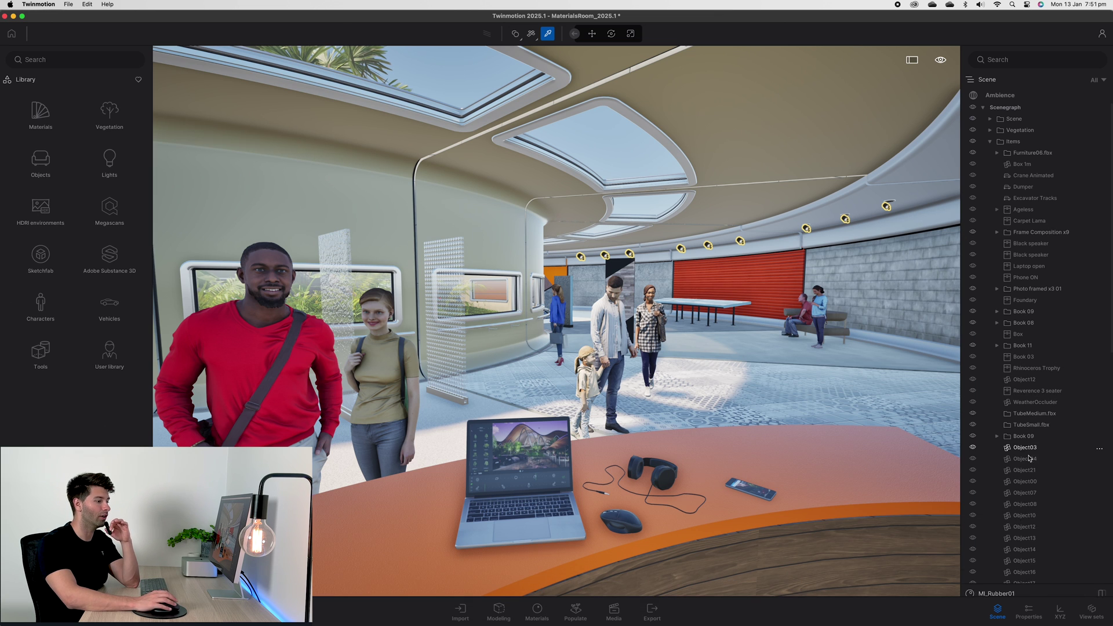
click(1027, 613)
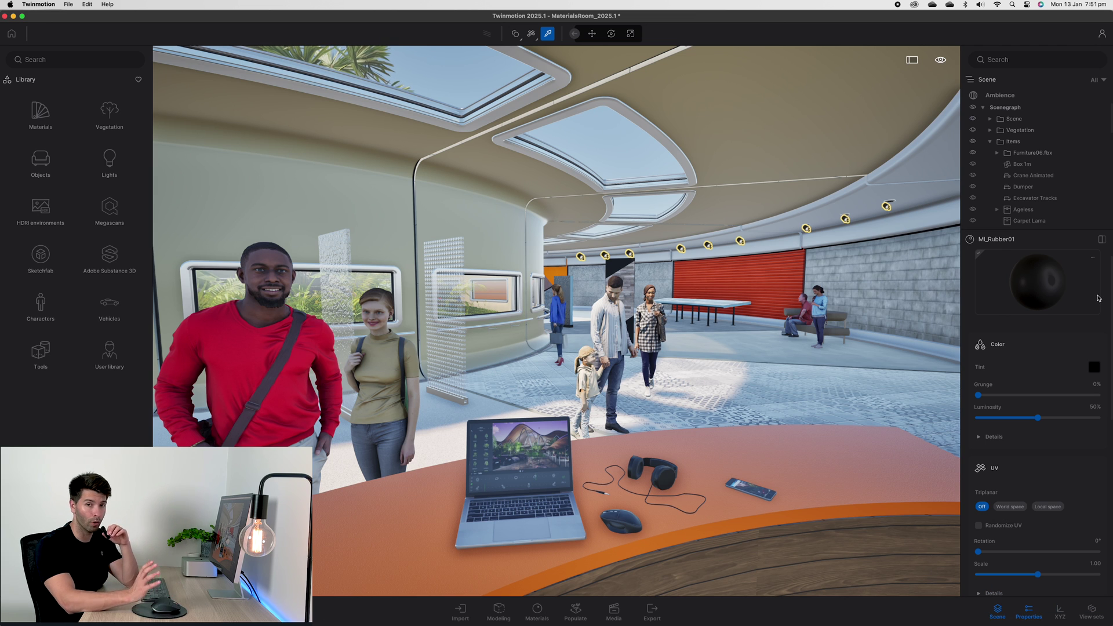
scroll(1098, 298, down, 1)
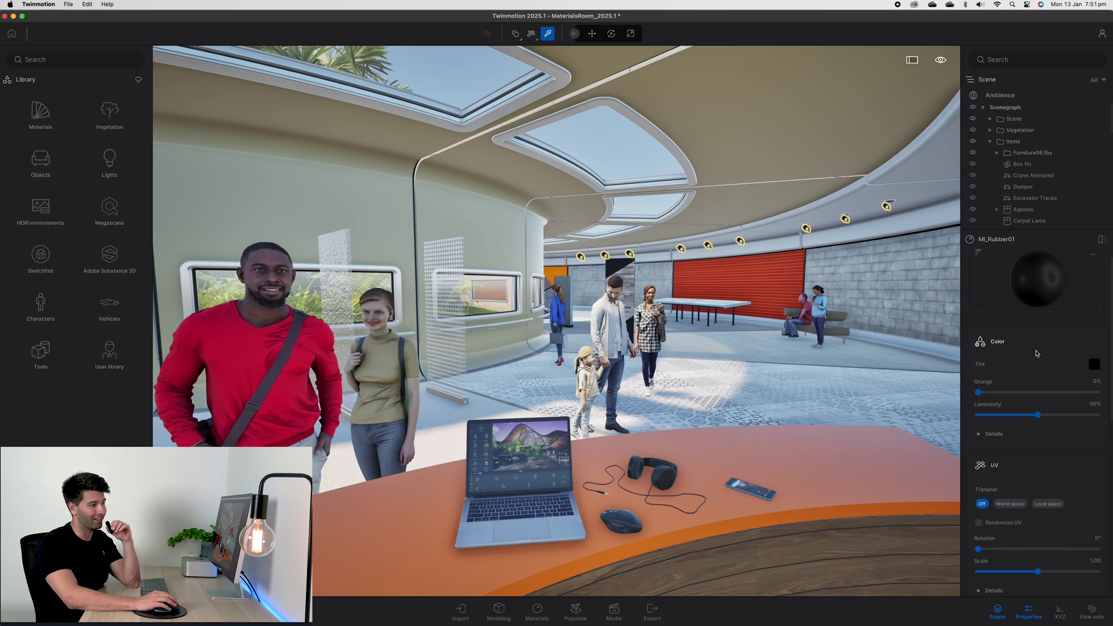
click(1094, 365)
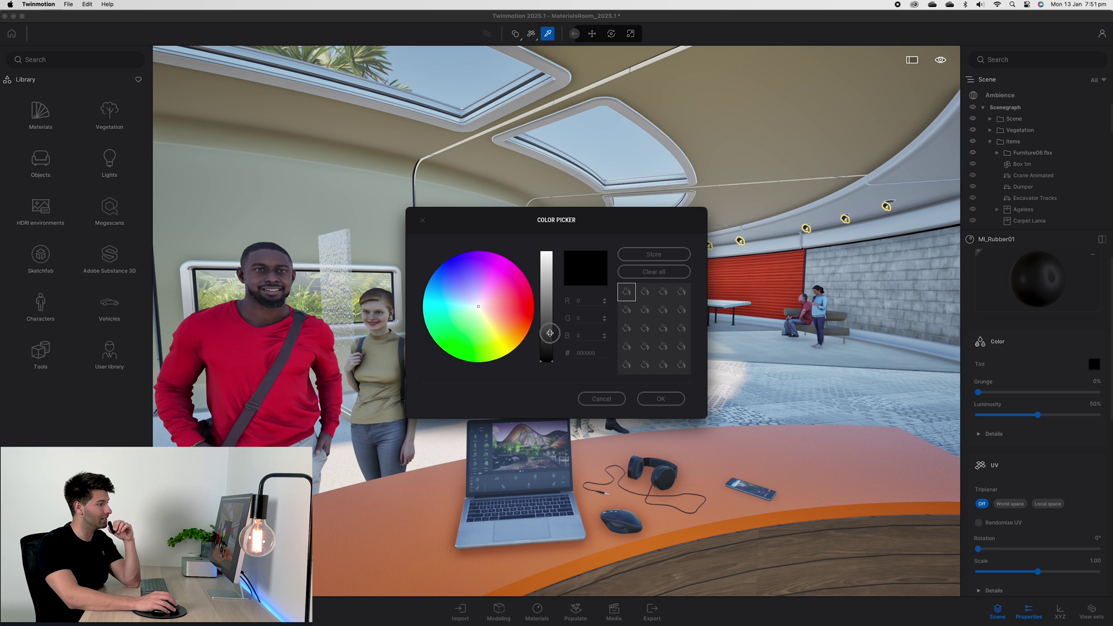
drag(546, 333, 545, 289)
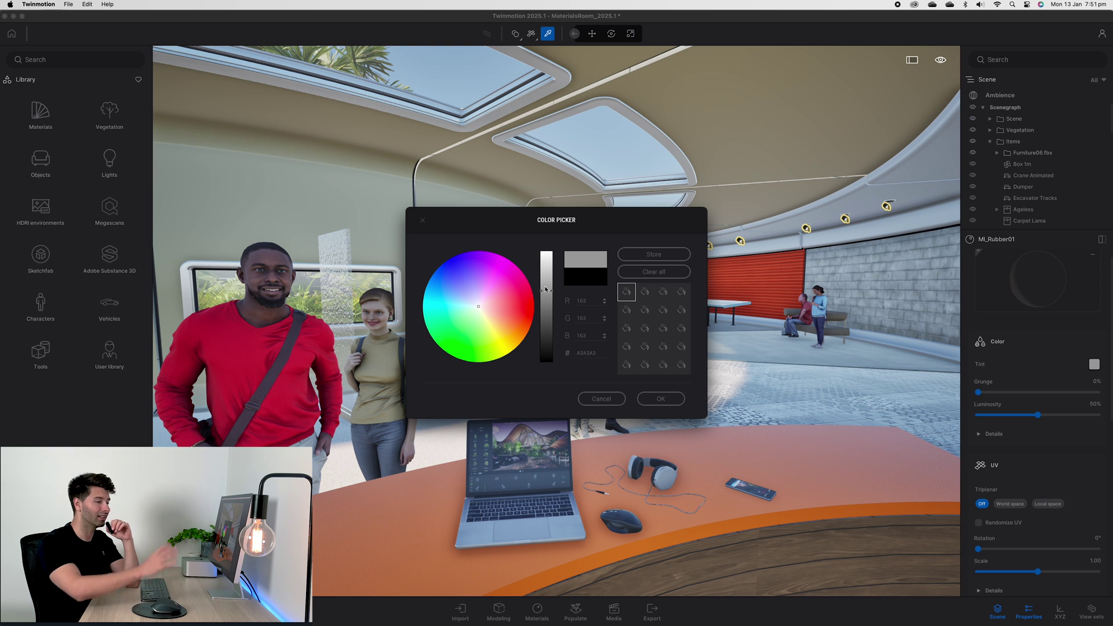
click(469, 298)
click(460, 289)
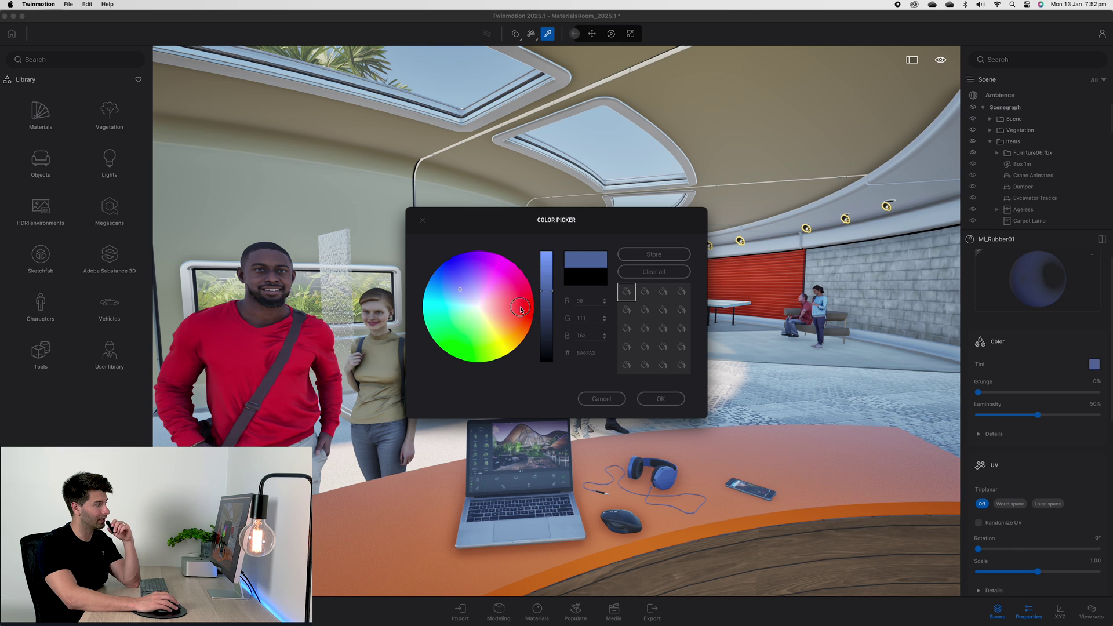
click(520, 307)
click(661, 399)
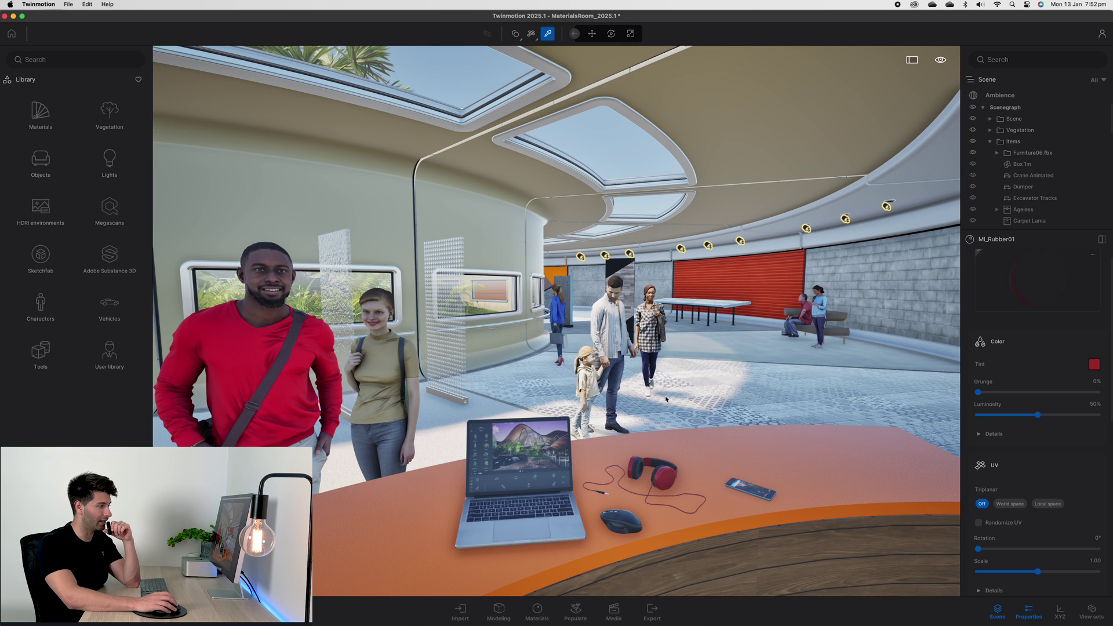
Try a magenta tint on the Cement tiles 4 floor material
click(743, 386)
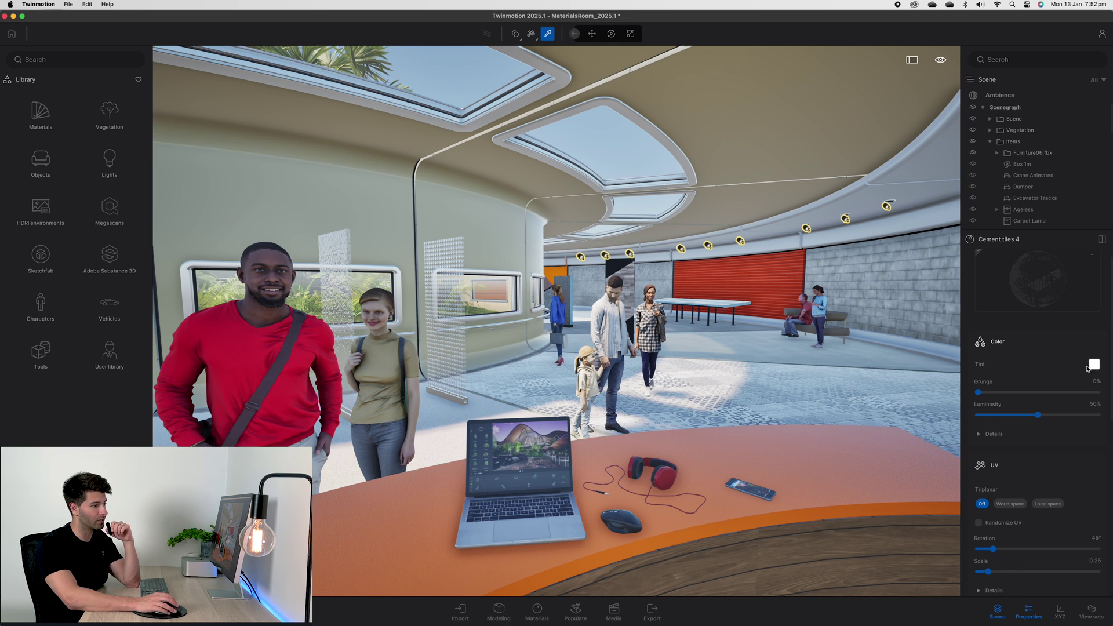
click(1093, 366)
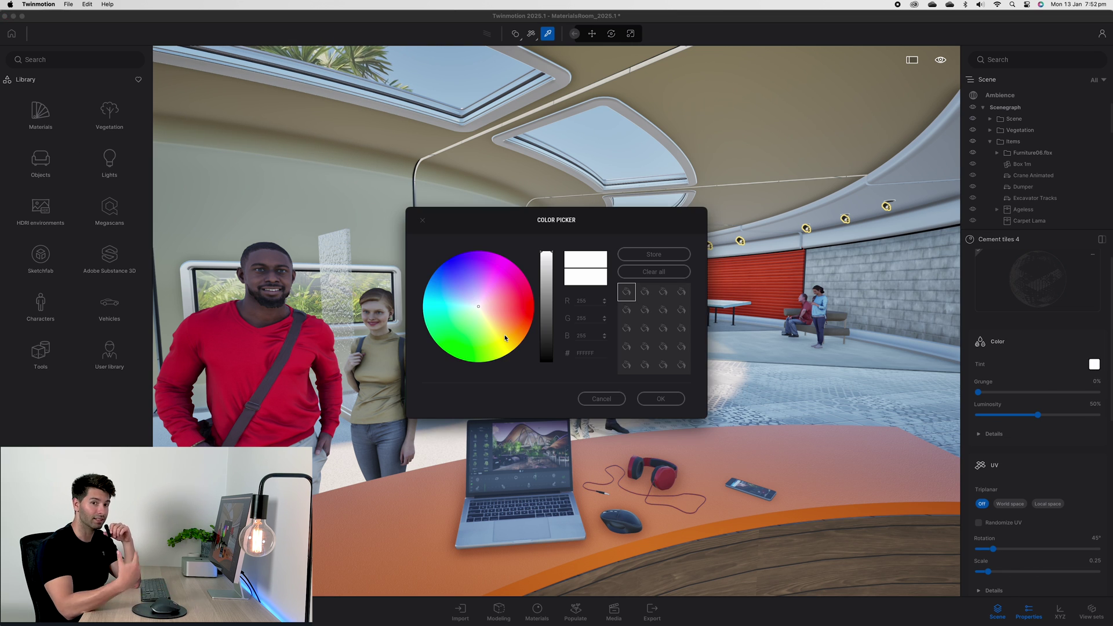
click(514, 304)
drag(514, 304, 505, 281)
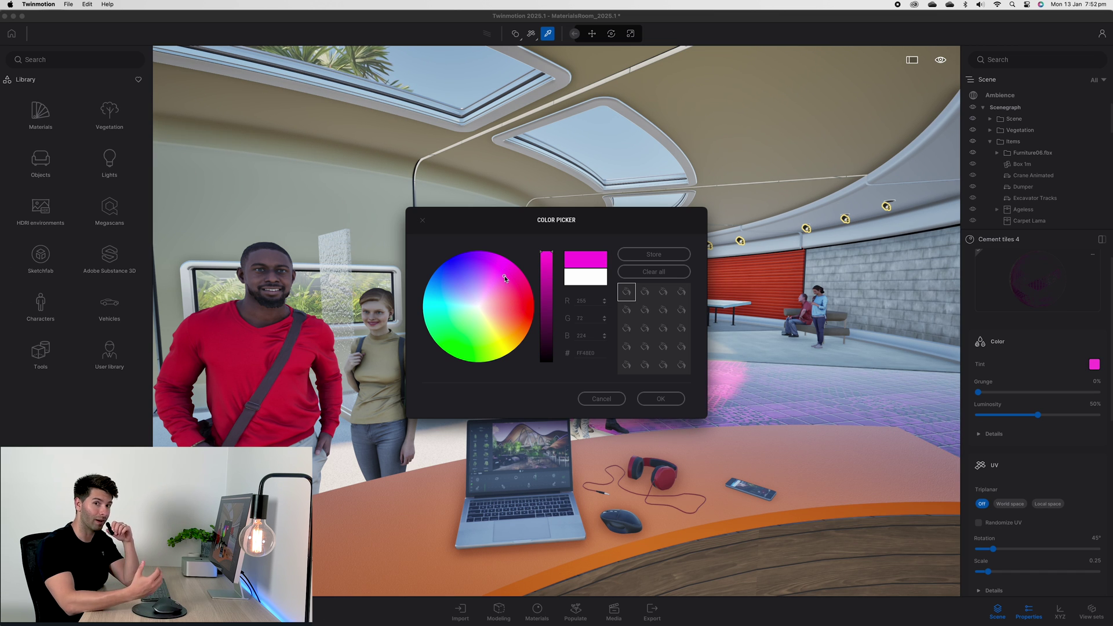
Discard the floor tint, then set MI_Rubber01 Grunge to 100% and Luminosity to 52%
click(601, 396)
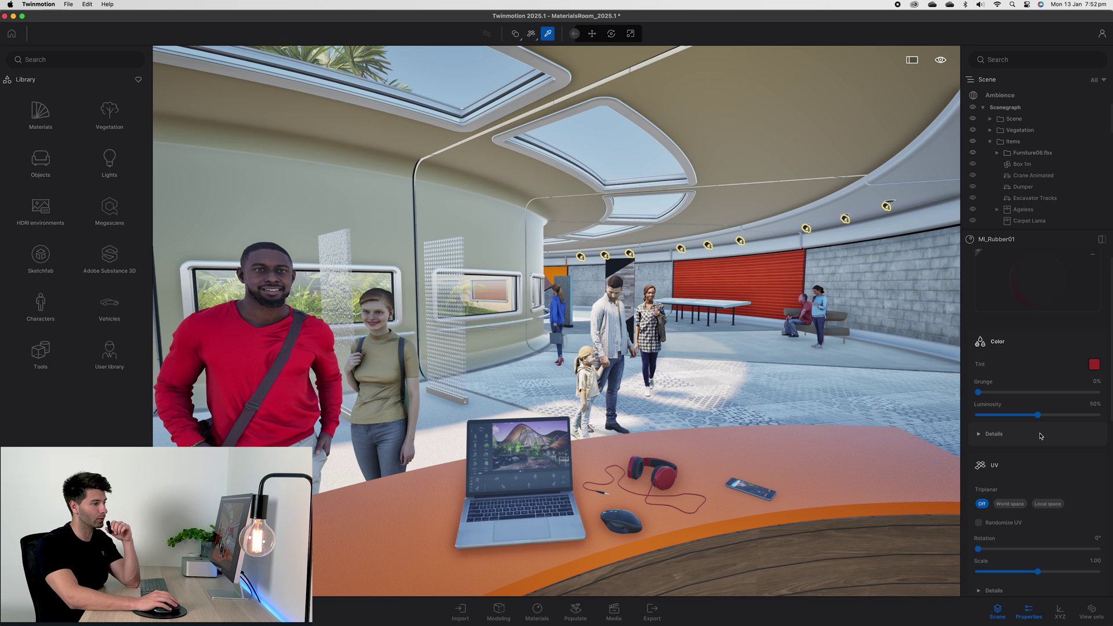
scroll(1031, 417, down, 1)
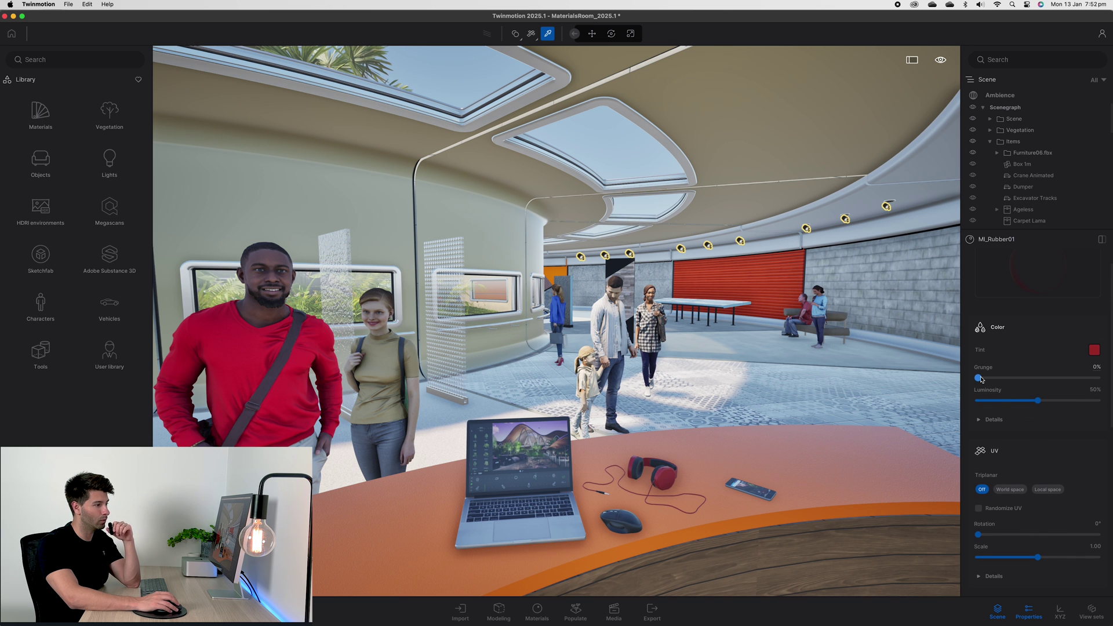
drag(978, 378, 1040, 378)
scroll(703, 506, up, 5)
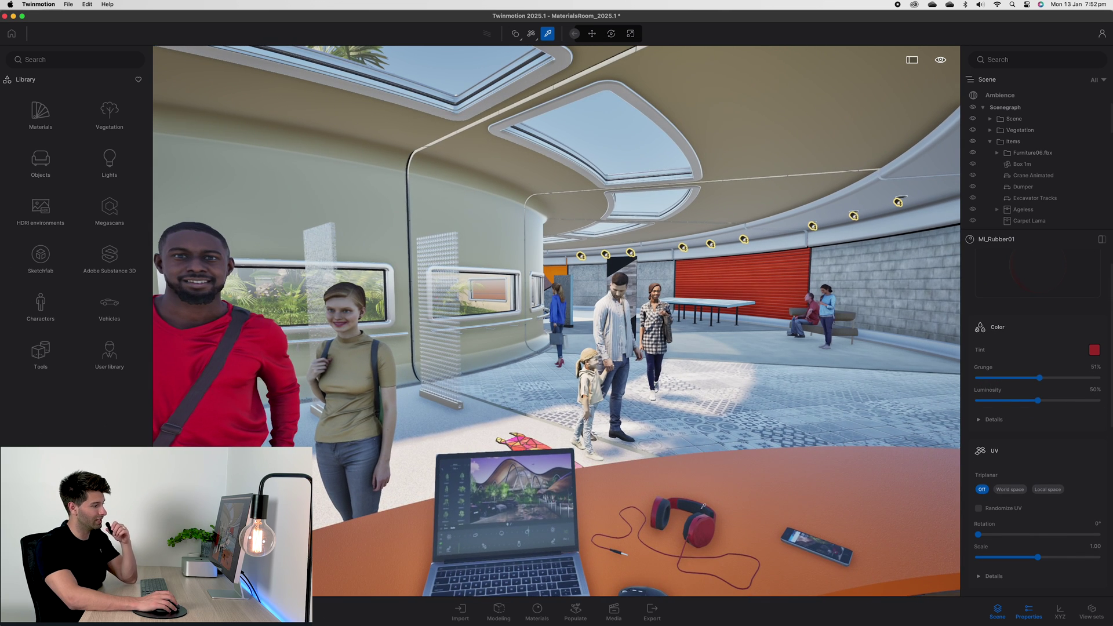
scroll(703, 506, up, 3)
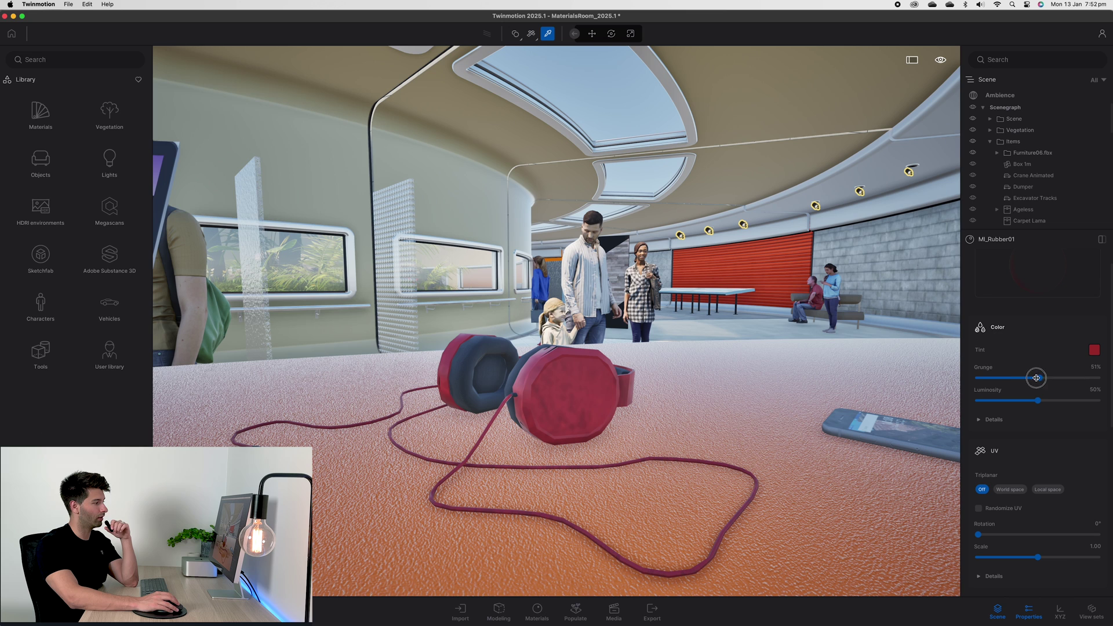
drag(1039, 378, 1097, 378)
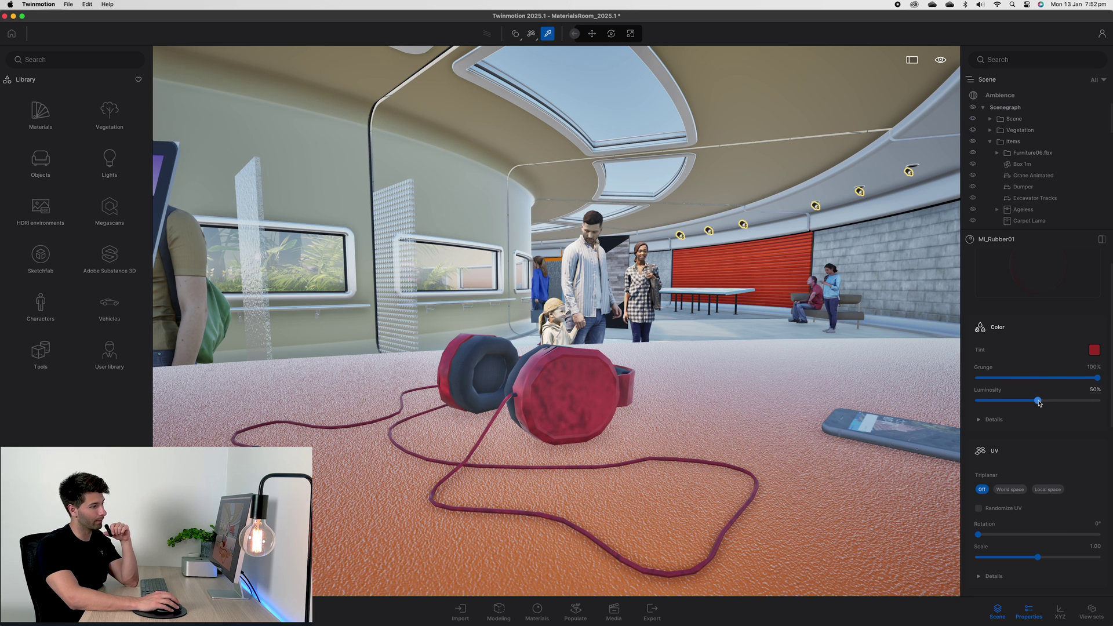
mouse_move(1039, 402)
mouse_down()
mouse_move(1083, 401)
mouse_move(980, 401)
mouse_move(1082, 401)
mouse_move(1039, 401)
mouse_up()
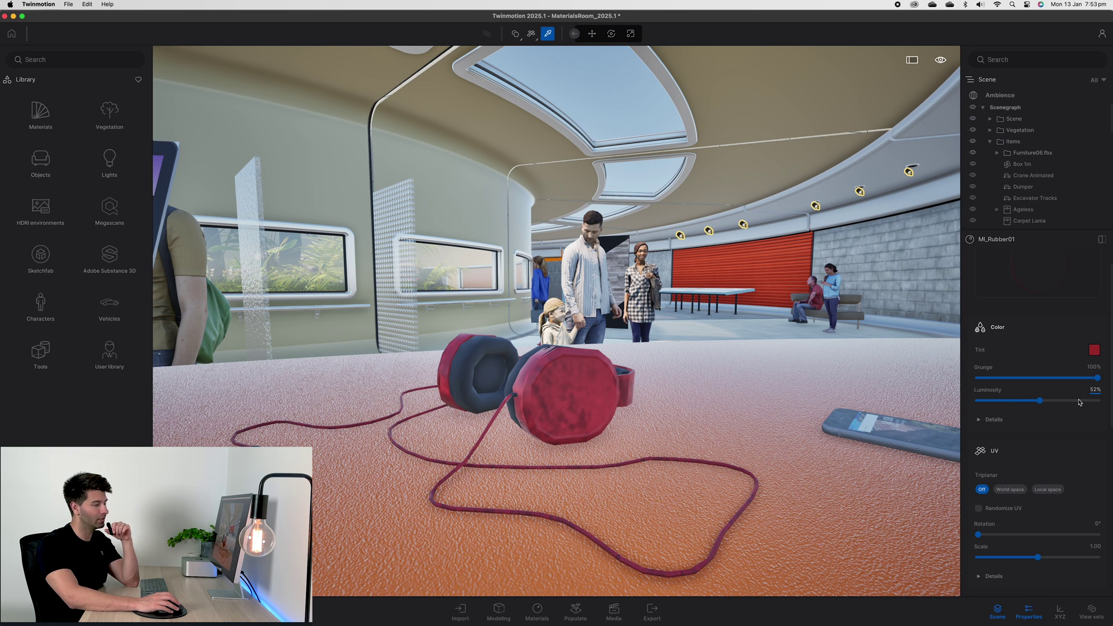
click(1013, 419)
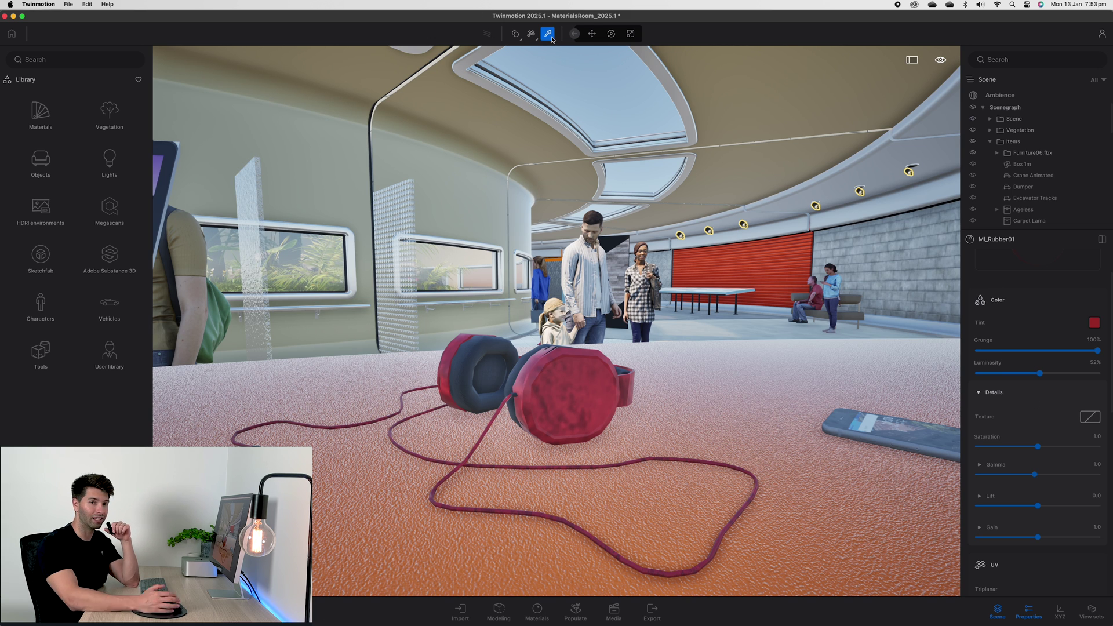
click(930, 278)
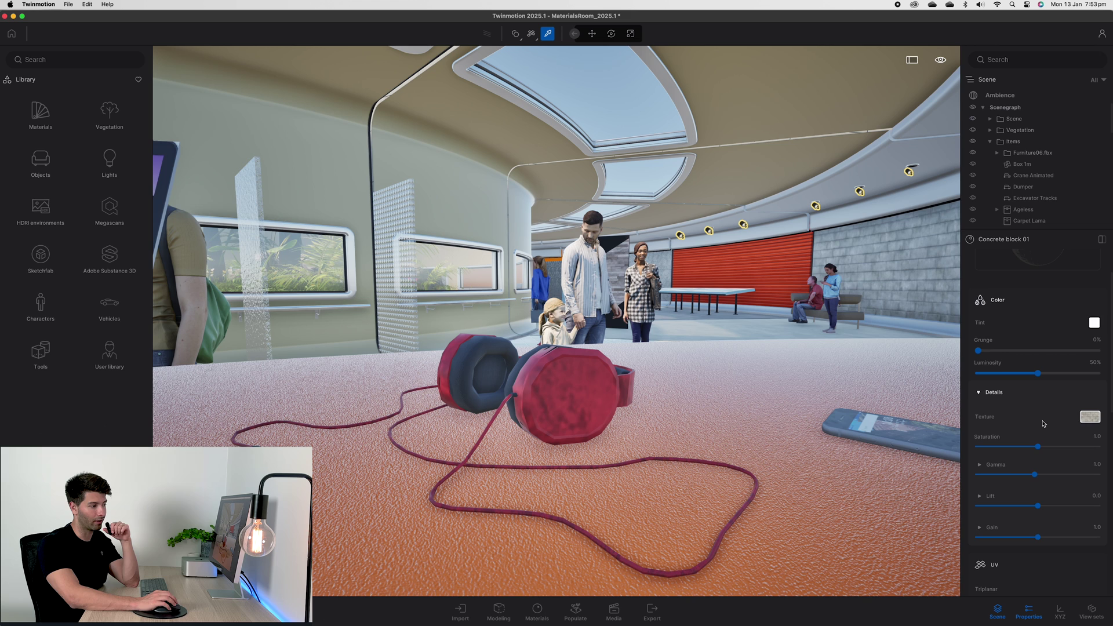
click(1088, 417)
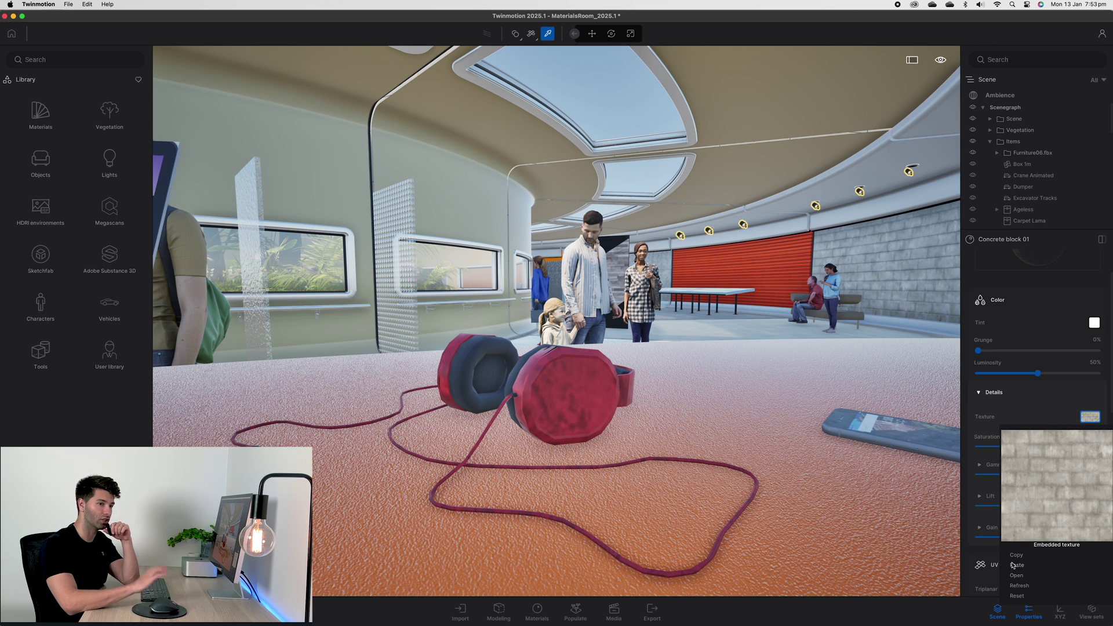
click(1085, 416)
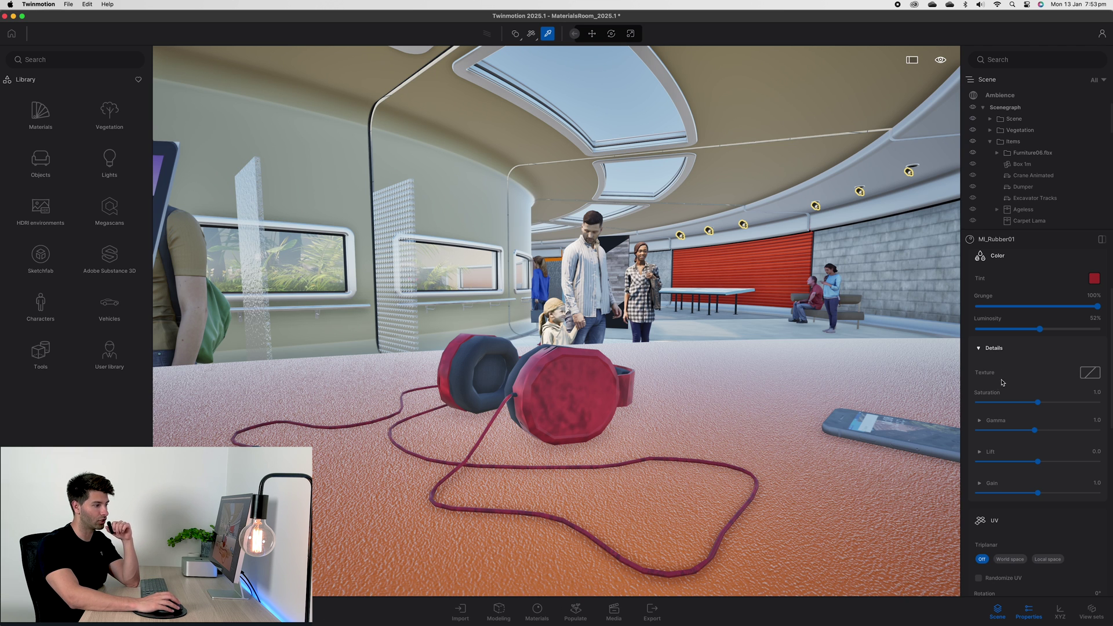
click(993, 348)
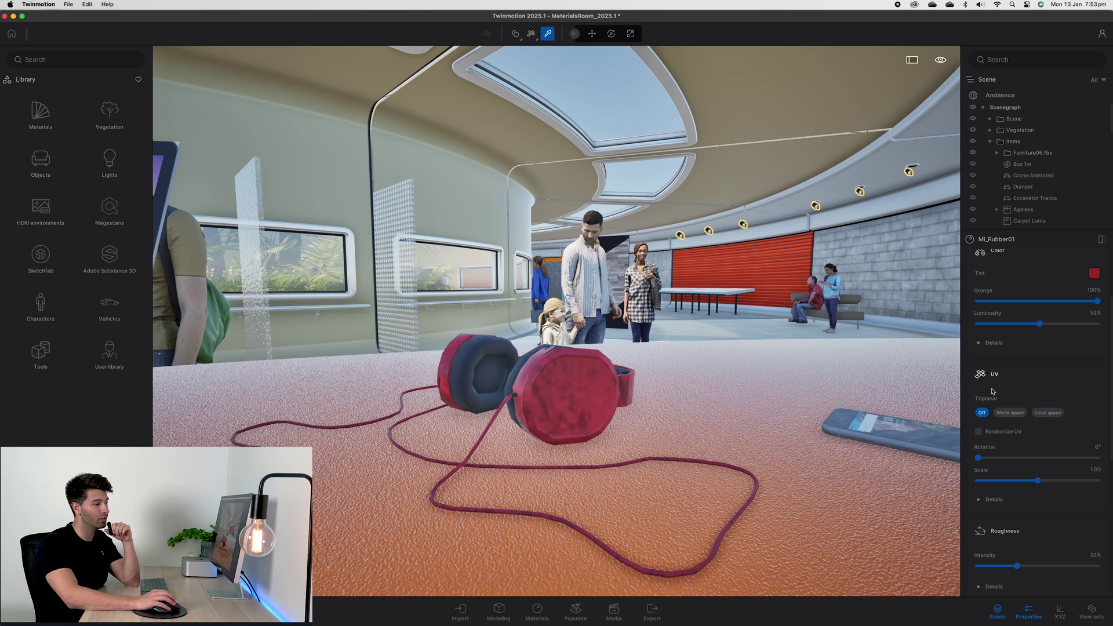
click(1010, 412)
click(1040, 412)
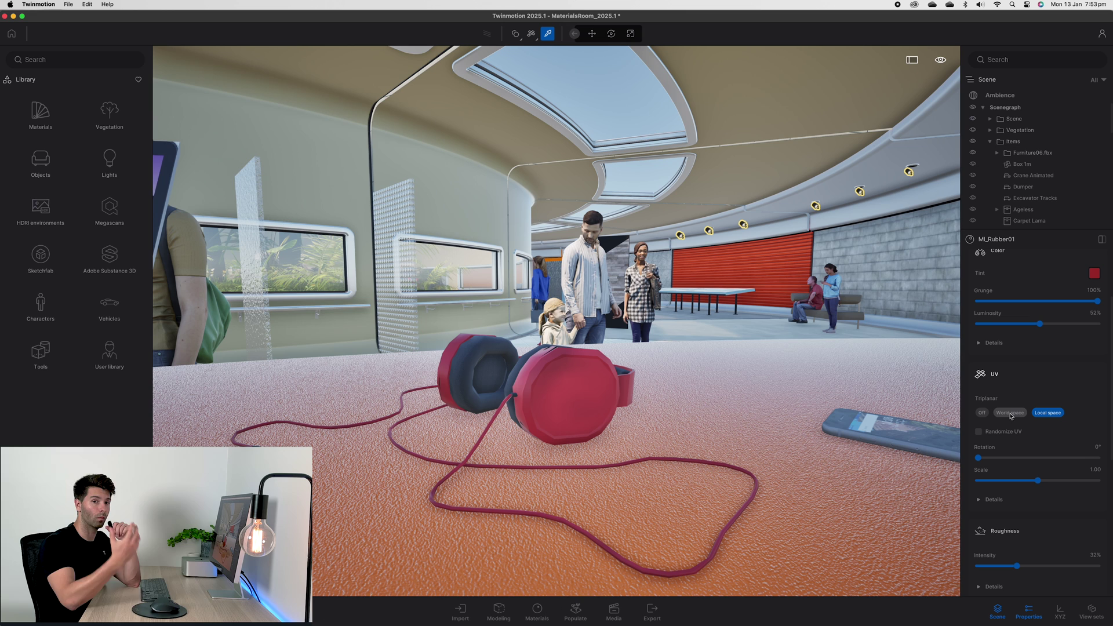
click(983, 413)
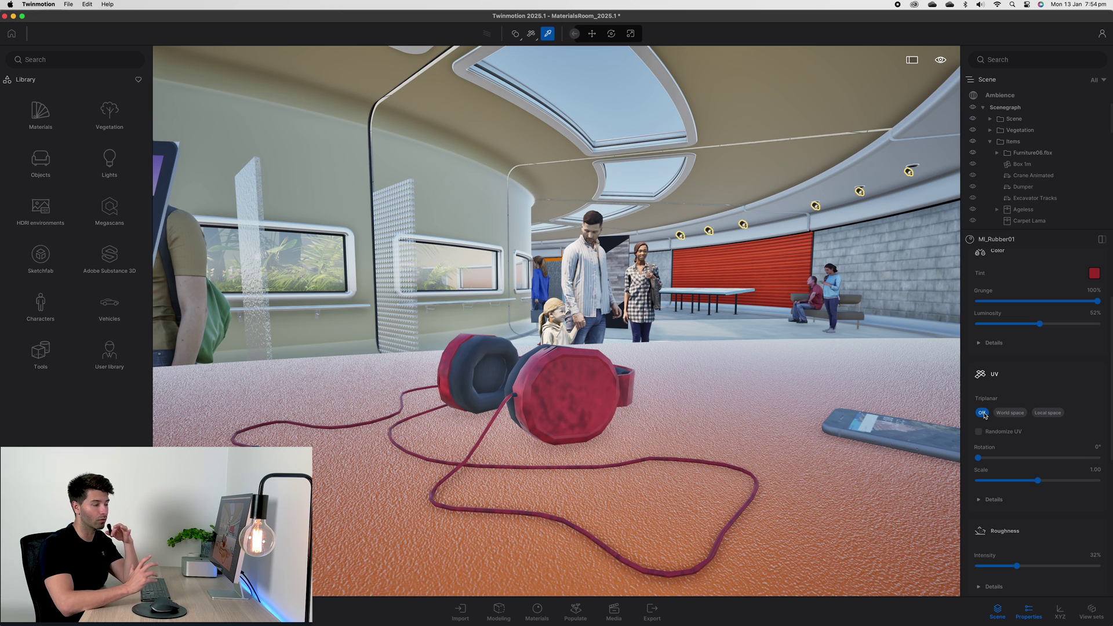
click(979, 432)
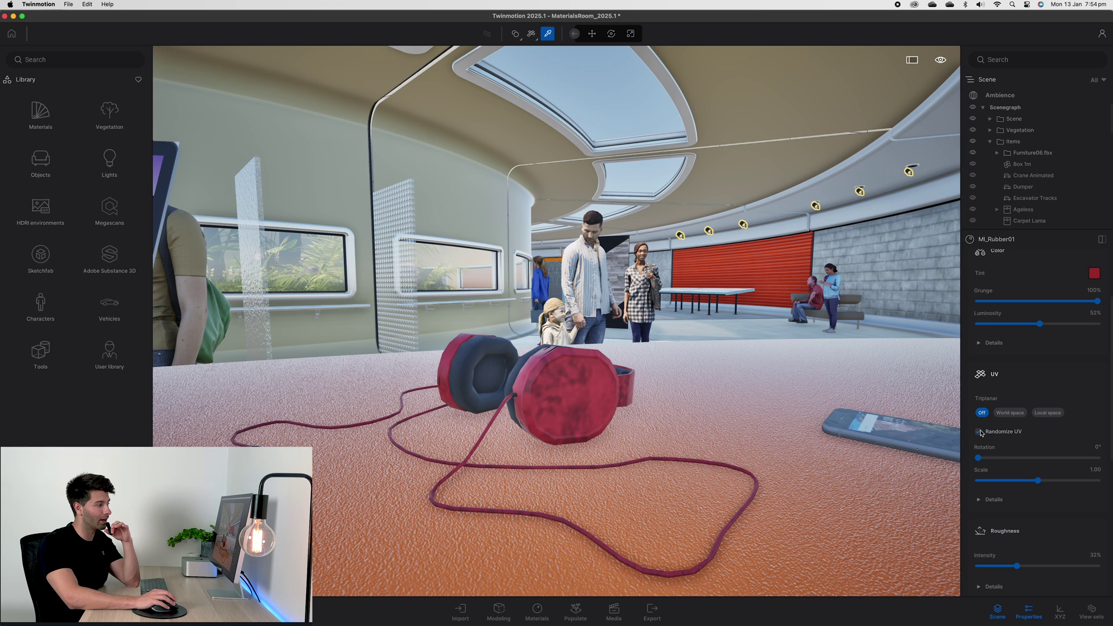
click(979, 432)
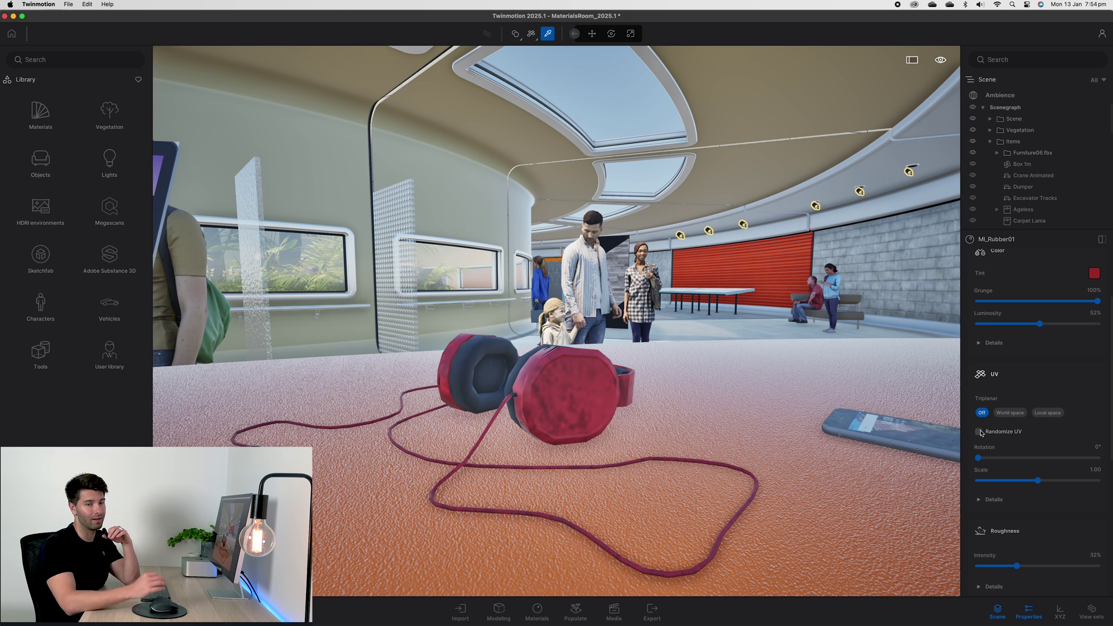
click(1009, 412)
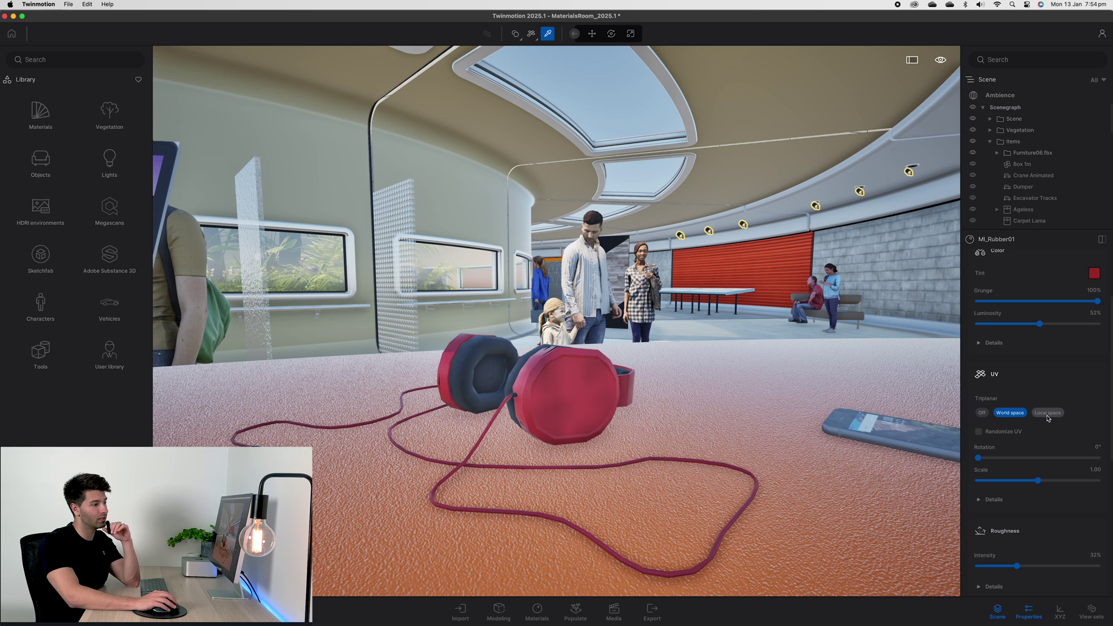
click(1047, 413)
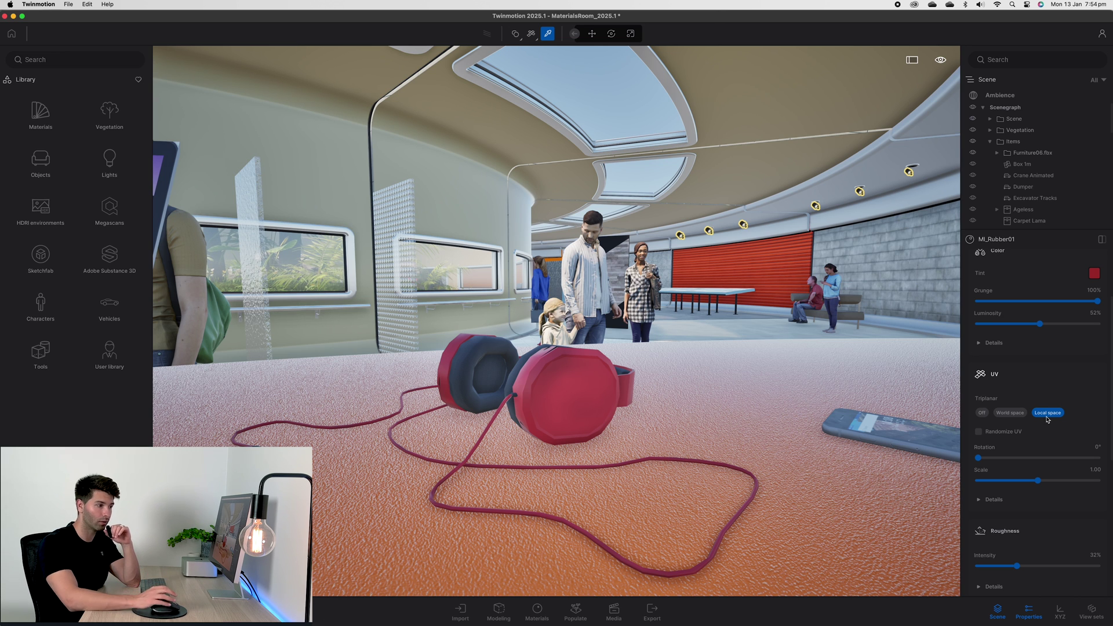
click(981, 412)
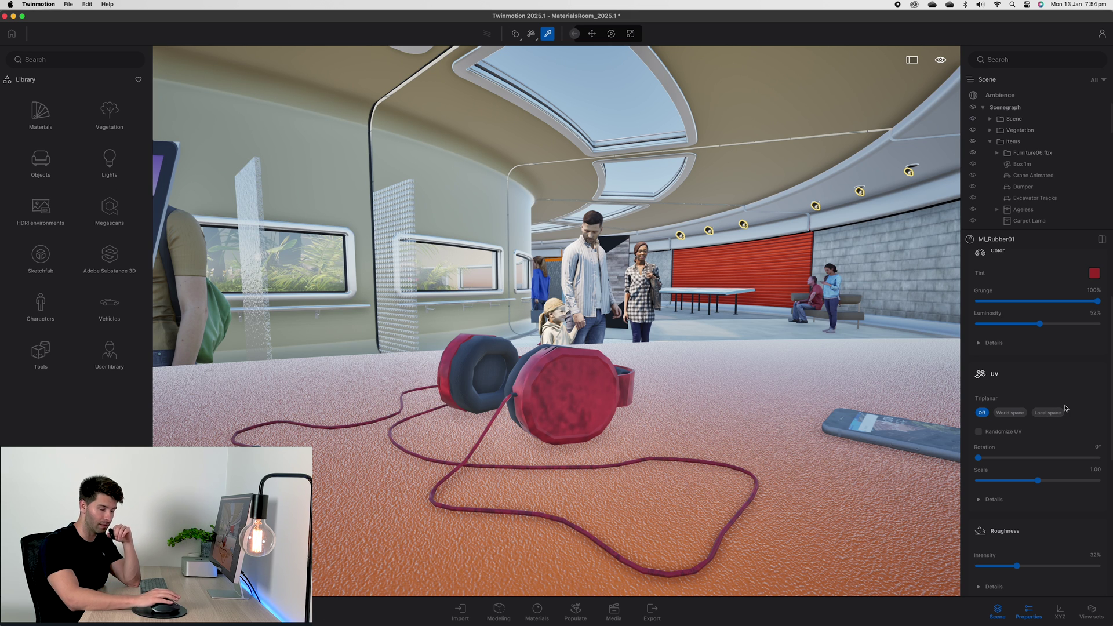
Adjust UV rotation and set the headphone rubber texture scale to 0.10
scroll(1064, 408, down, 2)
drag(1014, 414, 956, 415)
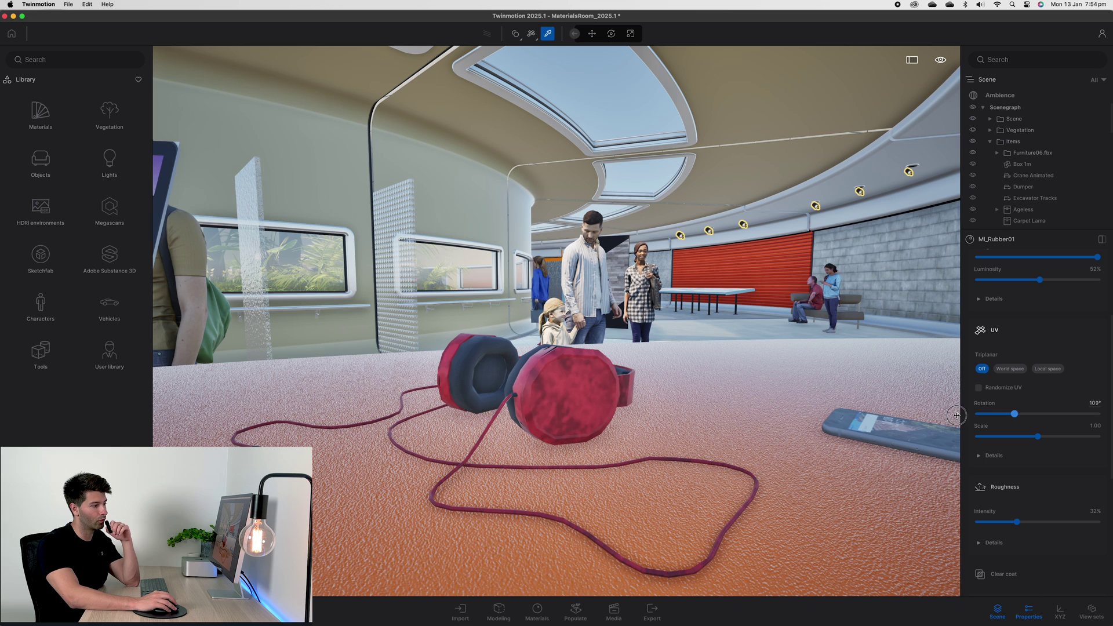
drag(1037, 436, 1068, 436)
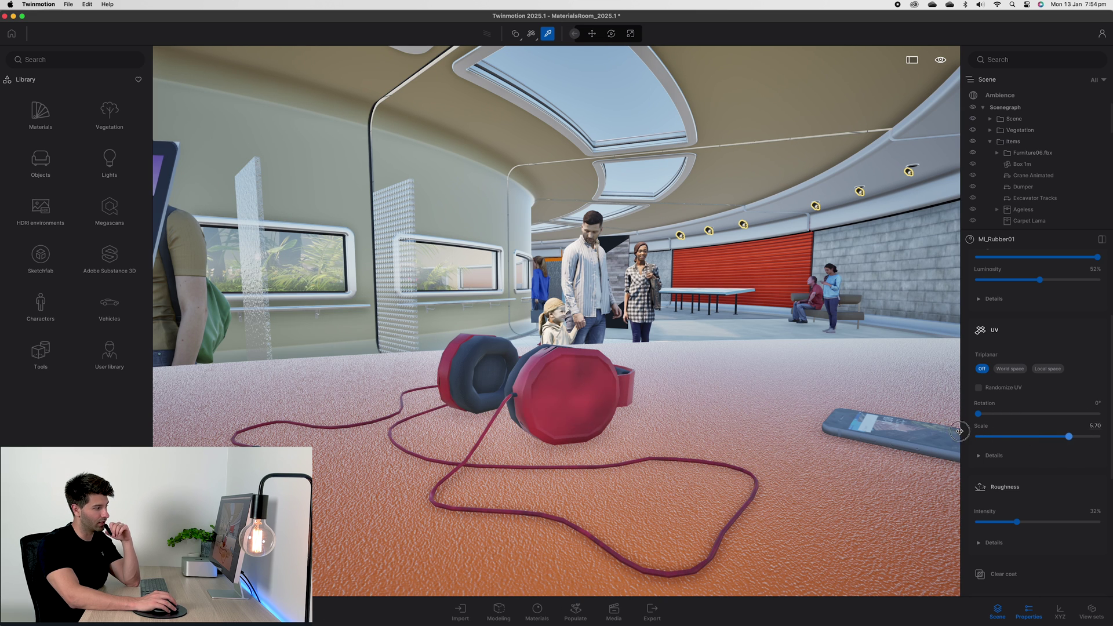
drag(959, 430, 971, 432)
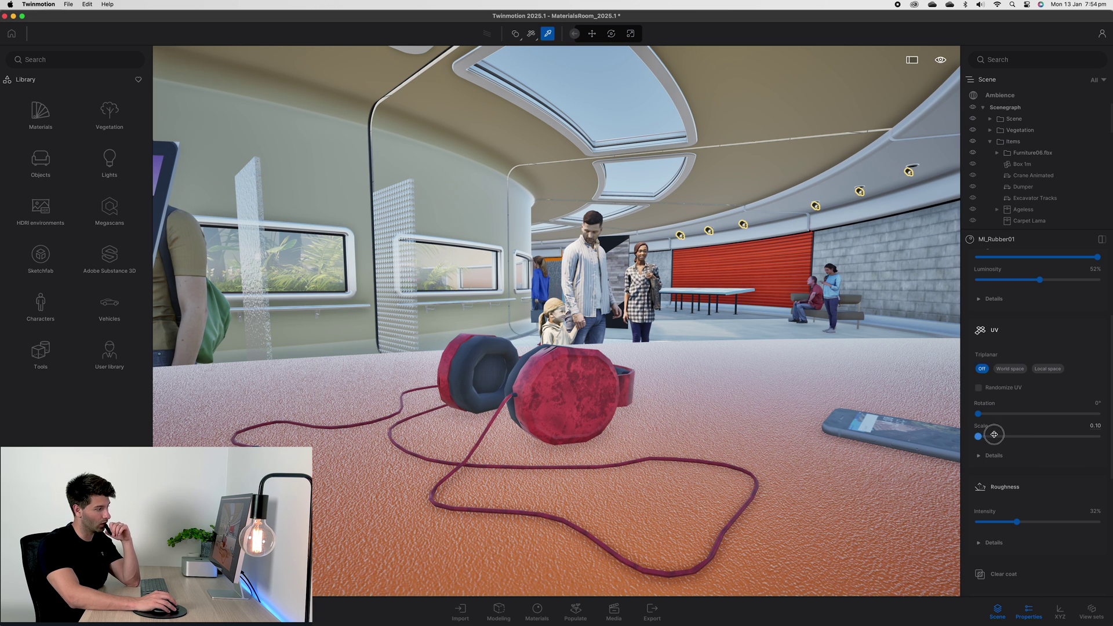
Lower the headphone rubber's roughness intensity for a glossier finish
scroll(1011, 461, down, 3)
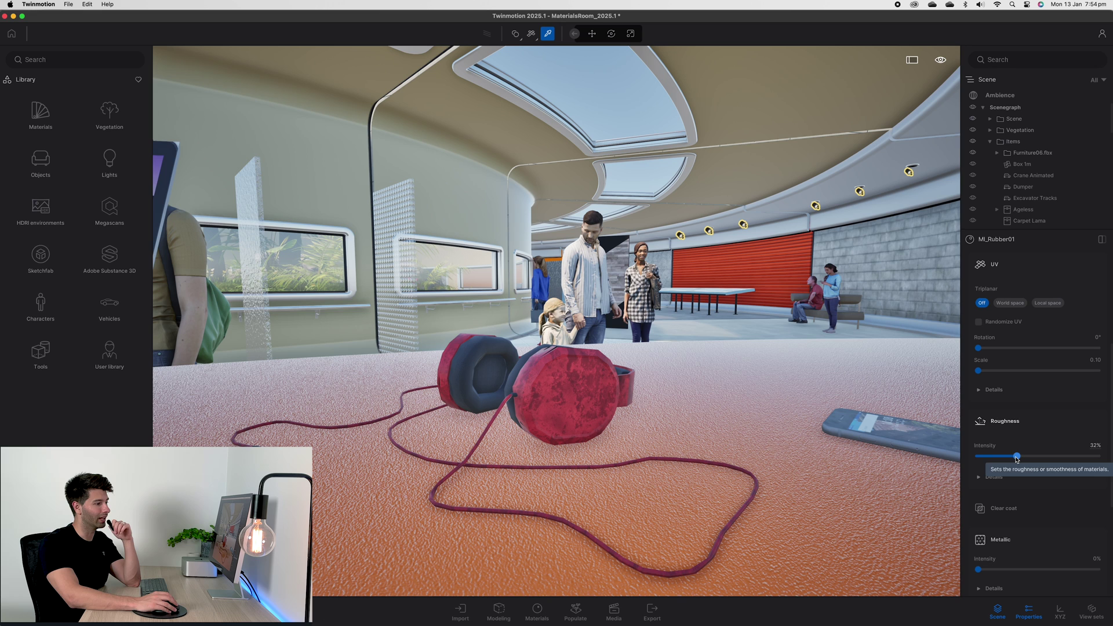
drag(1015, 456, 1106, 459)
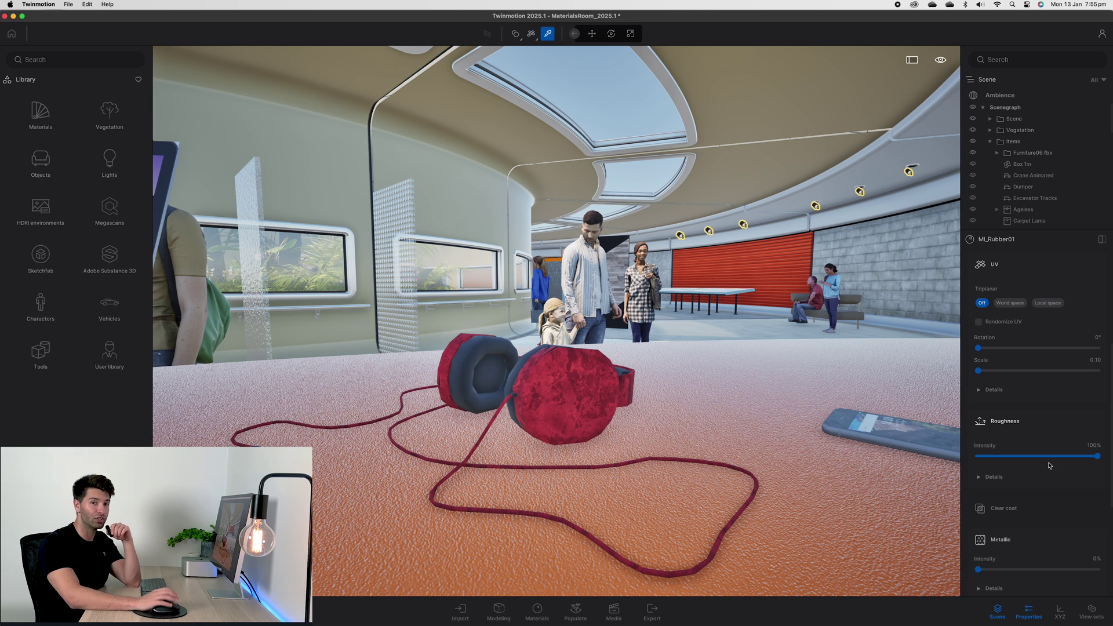
click(1077, 457)
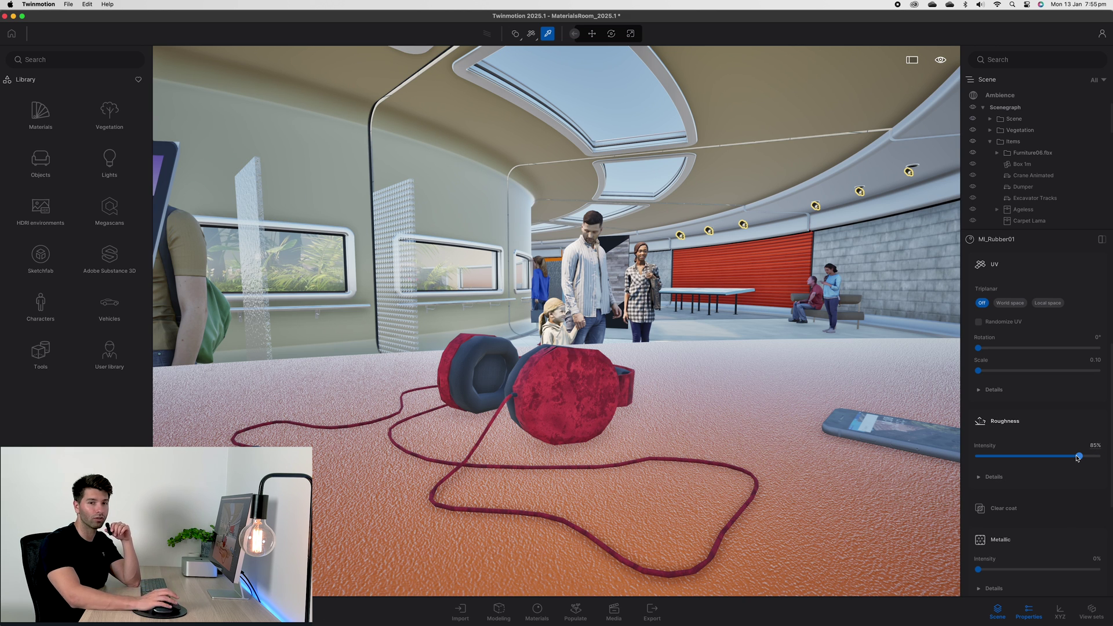
drag(1078, 456, 992, 456)
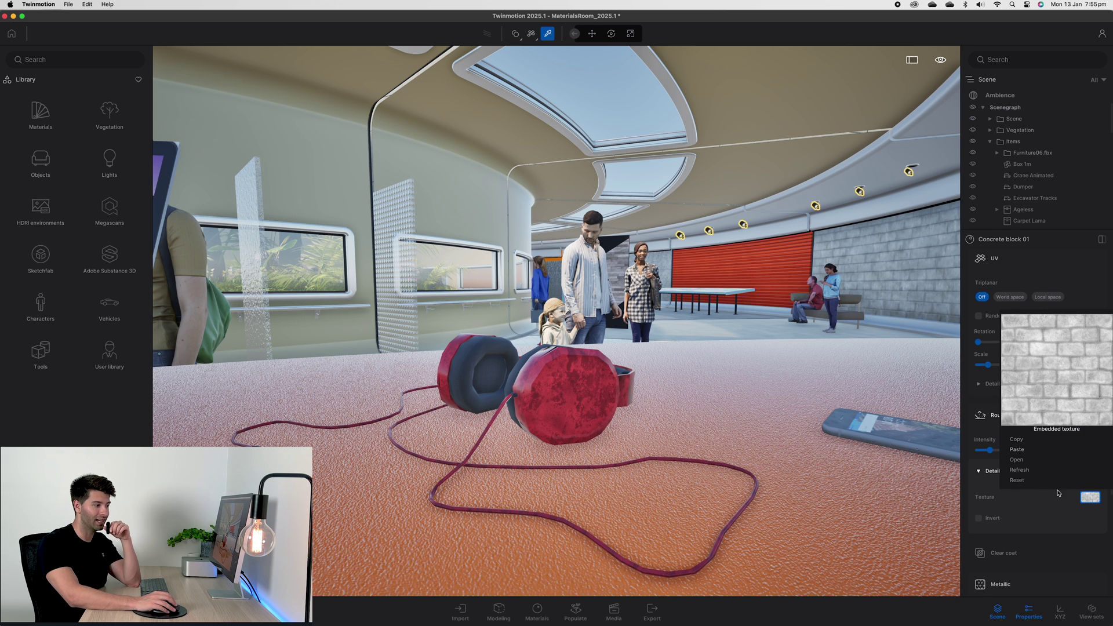
scroll(997, 474, down, 1)
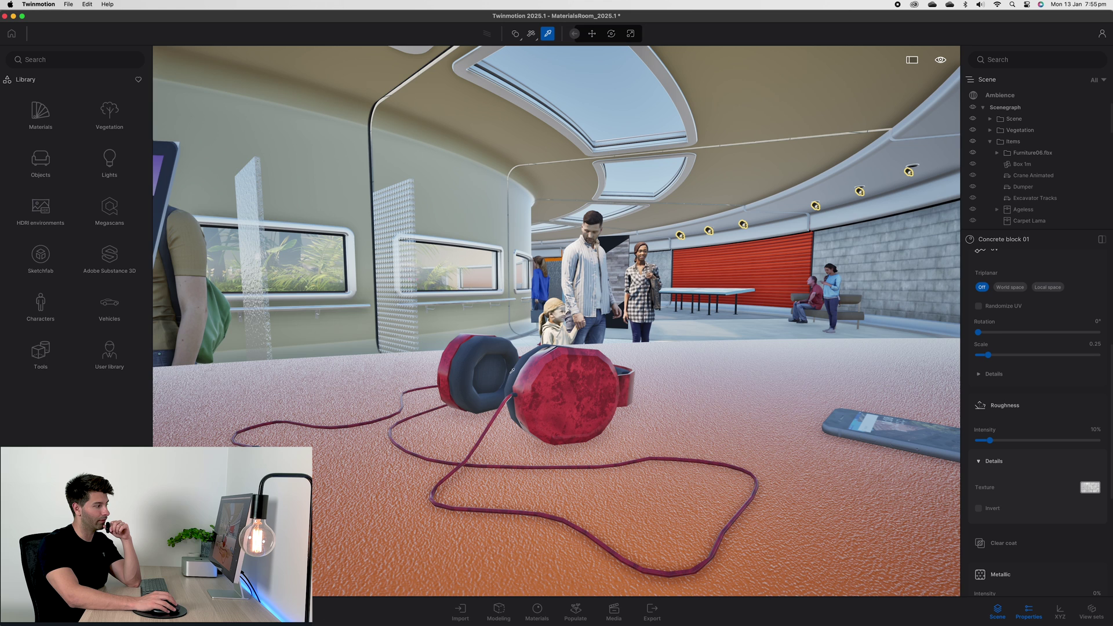
Enable clear coat on MI_Rubber01 and experiment with clear coat and base roughness values
click(623, 397)
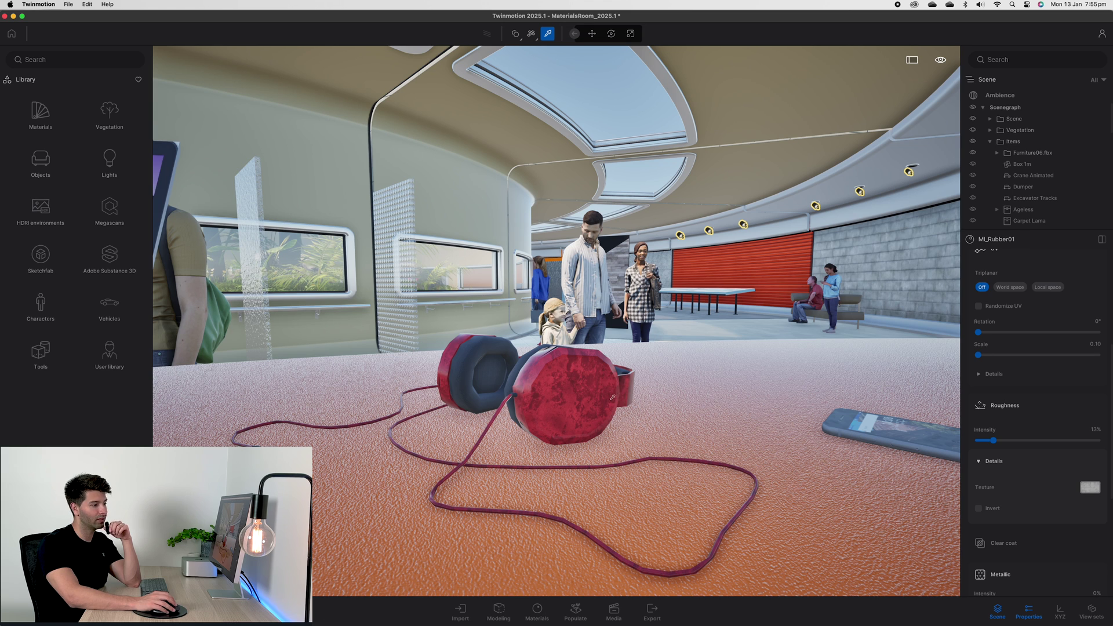
click(994, 461)
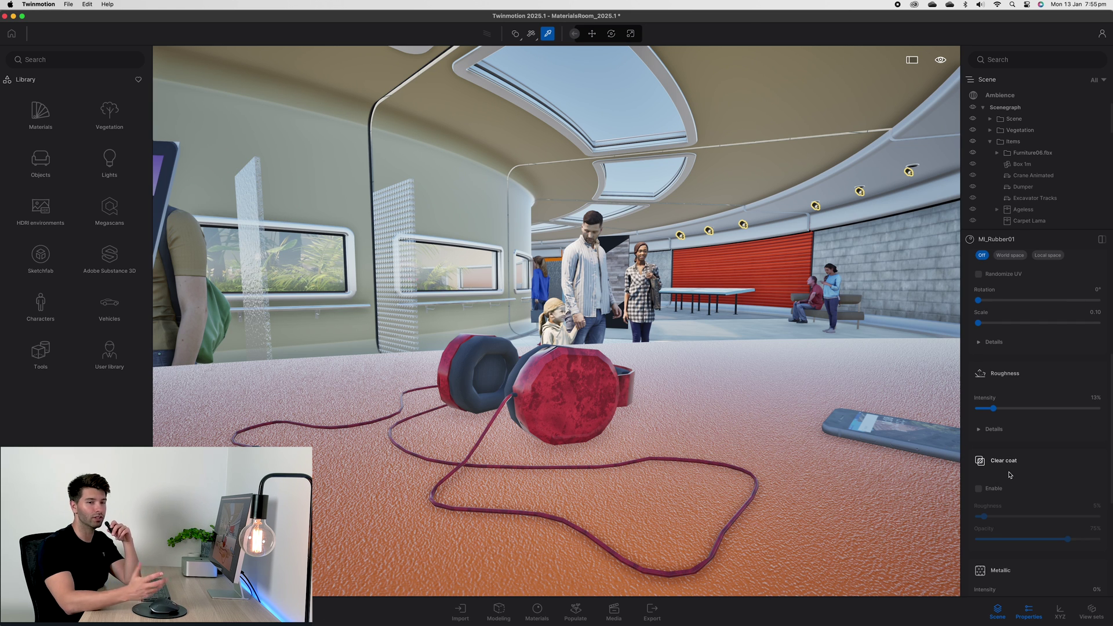
scroll(1003, 481, down, 1)
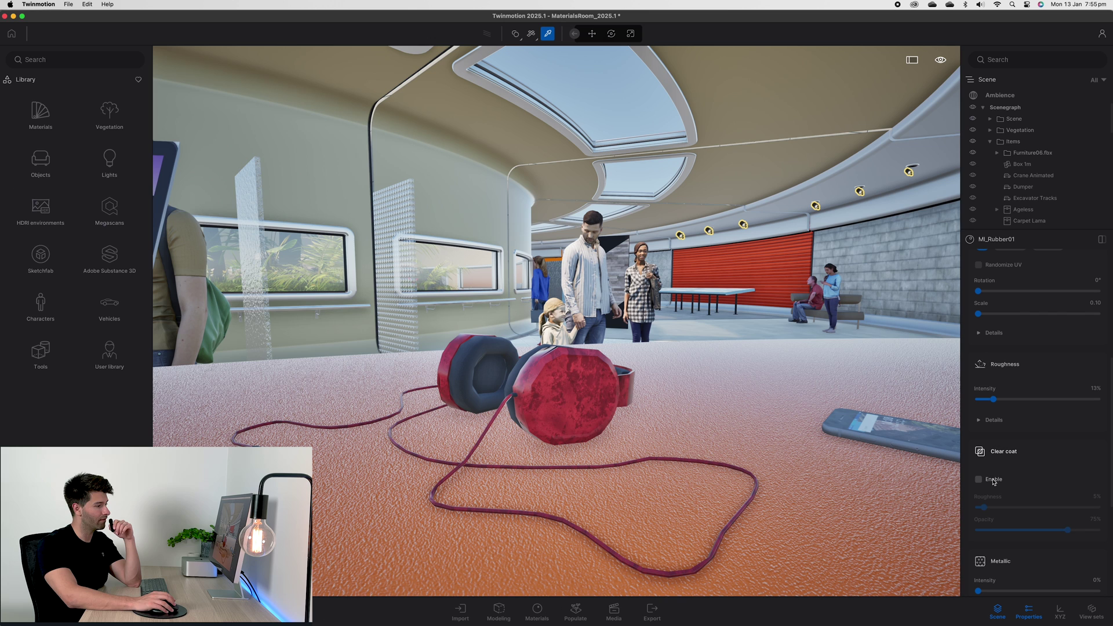
click(993, 480)
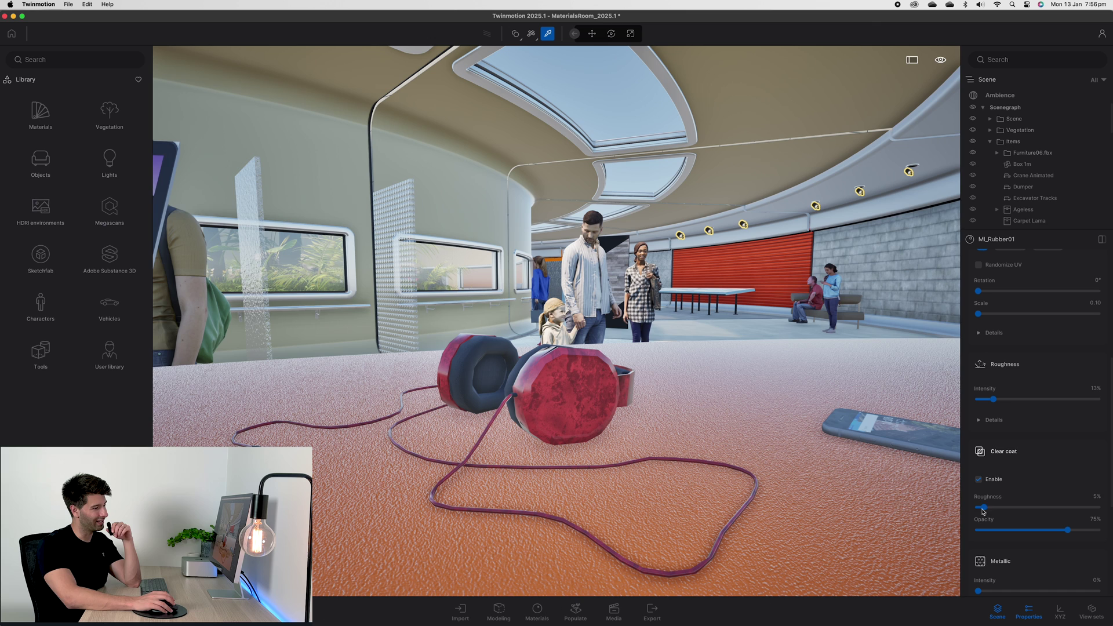
drag(983, 509, 1020, 507)
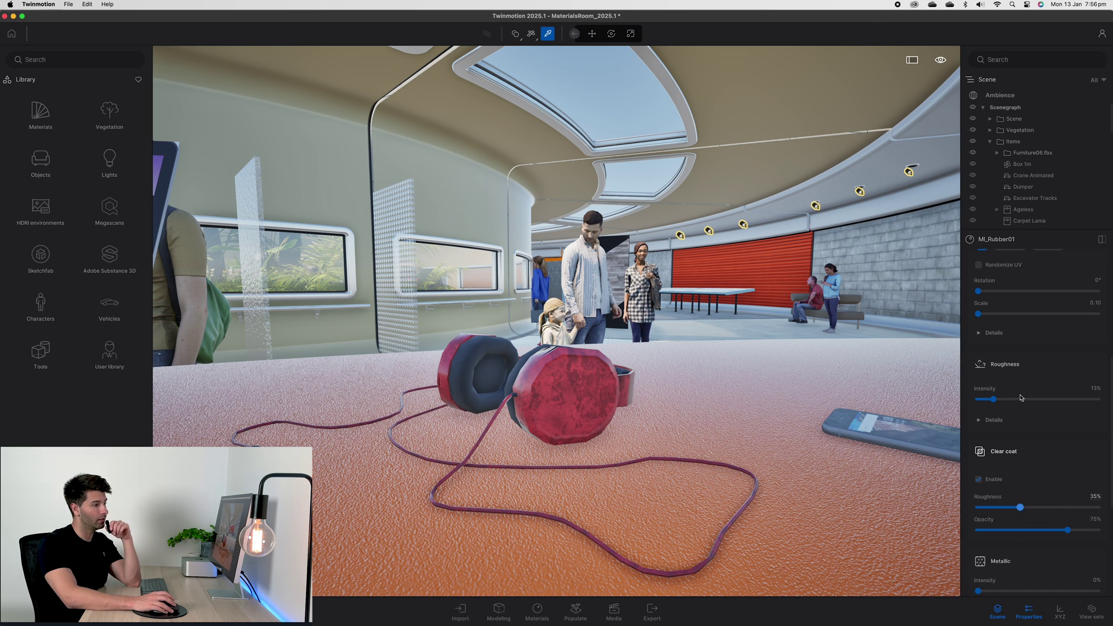
drag(992, 399, 1038, 398)
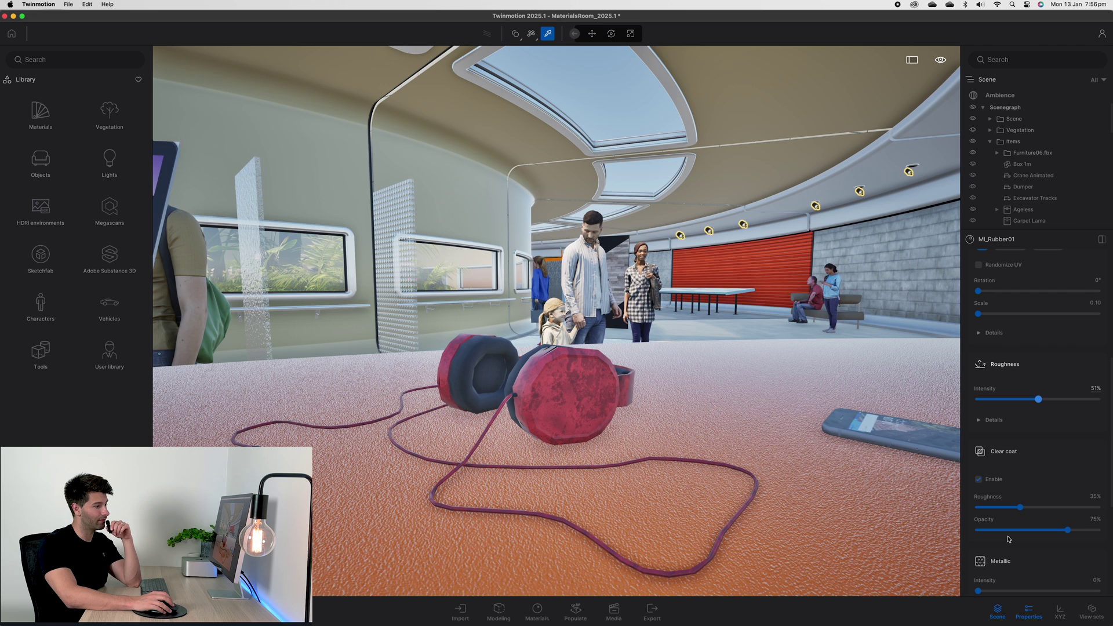
drag(1020, 507, 1069, 507)
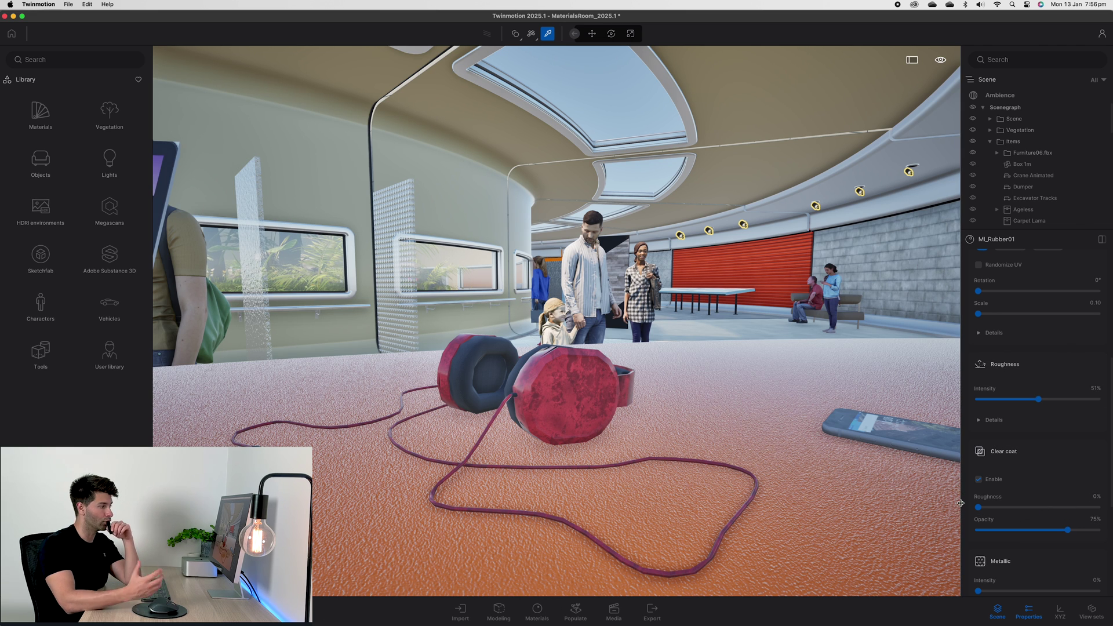
drag(978, 507, 1082, 529)
Turn clear coat off, lower roughness, and leave metallic intensity at 0%
click(992, 481)
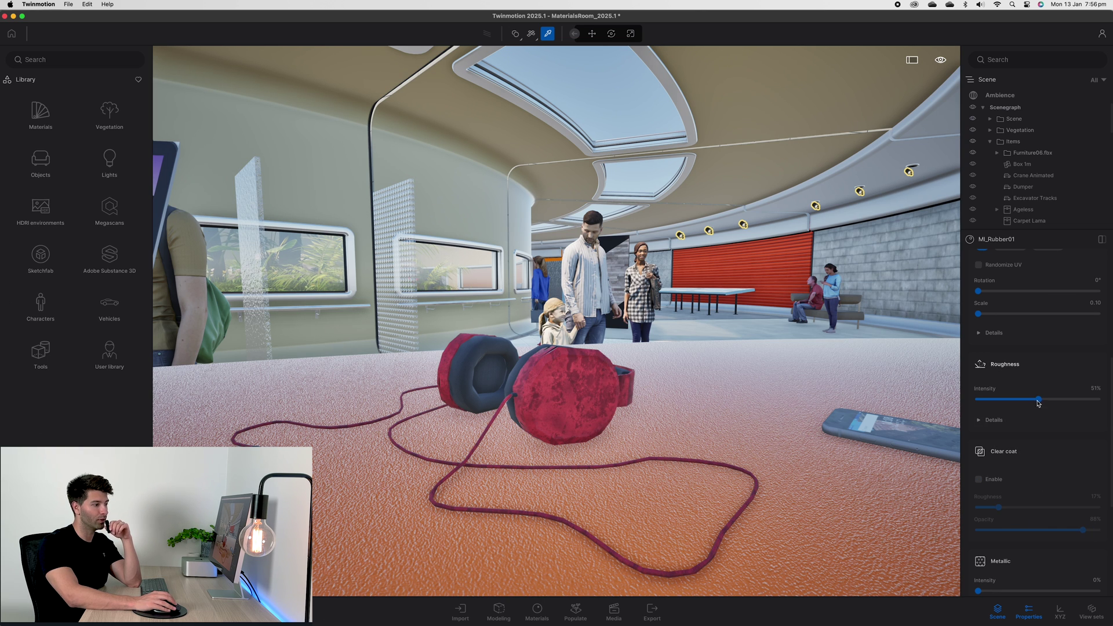
drag(1038, 403, 999, 402)
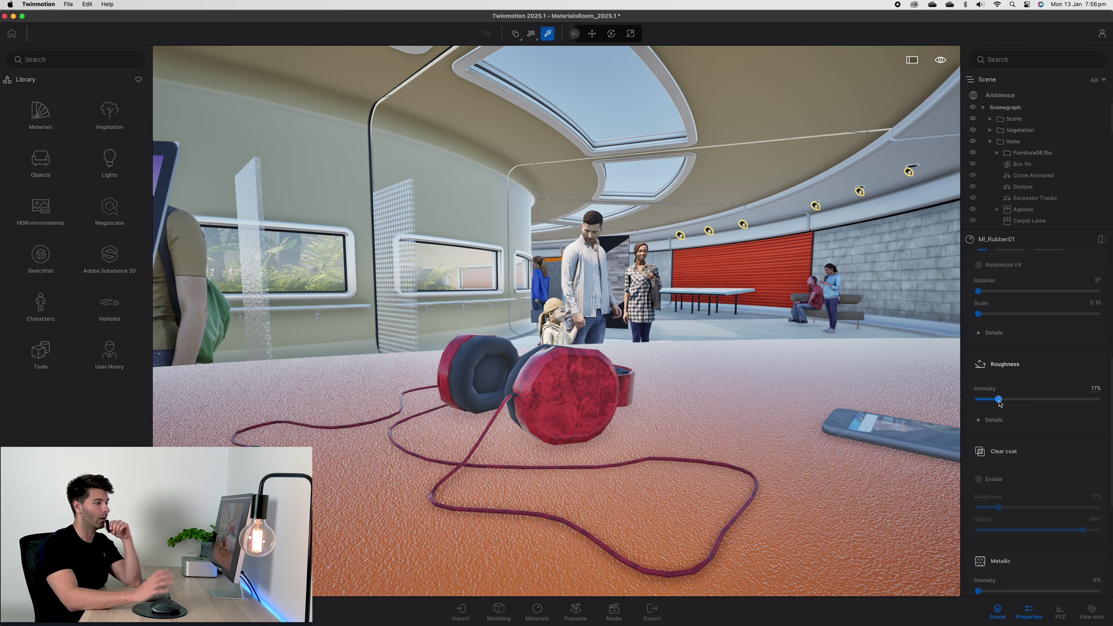
click(1003, 451)
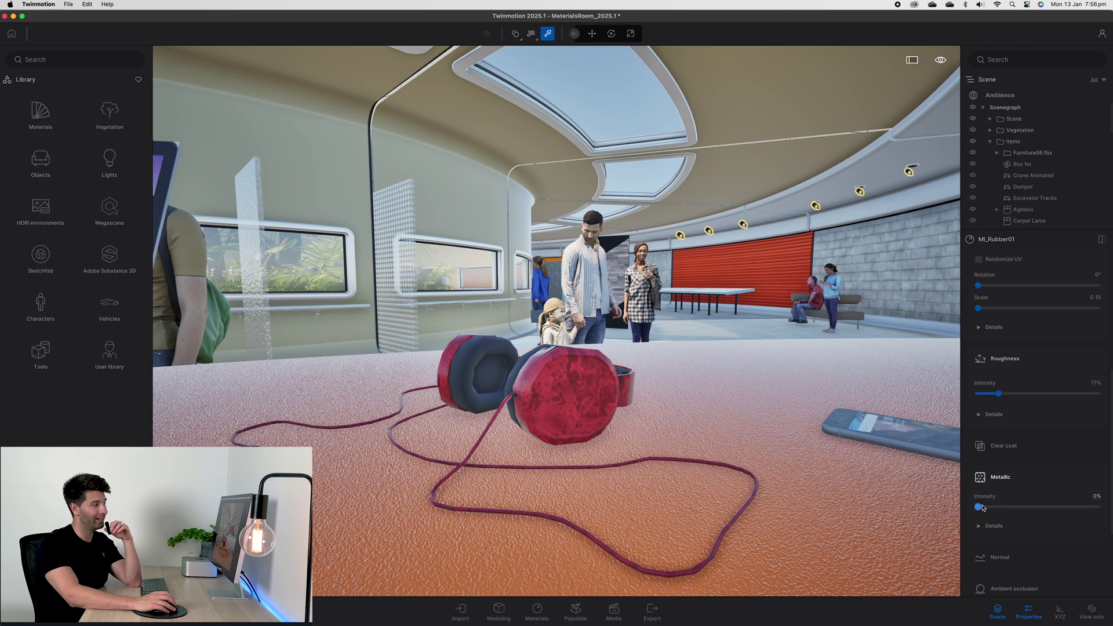
mouse_move(978, 507)
mouse_down()
mouse_move(1102, 505)
mouse_move(975, 508)
mouse_up()
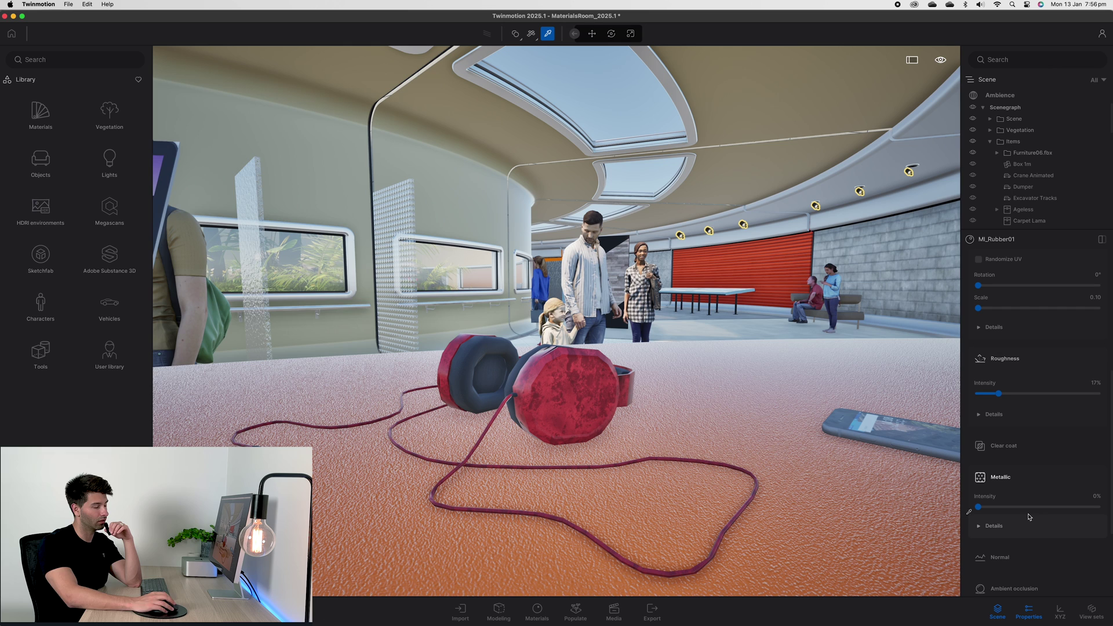
Set the Concrete block 01 wall's normal intensity to 100% after testing lower values
scroll(1023, 510, down, 3)
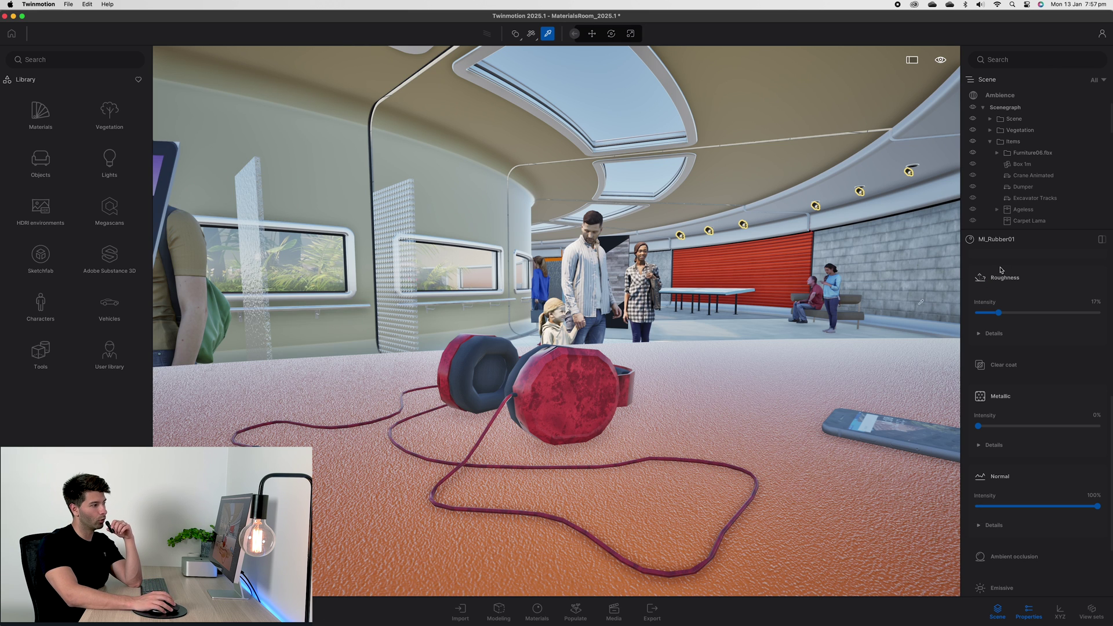
click(875, 264)
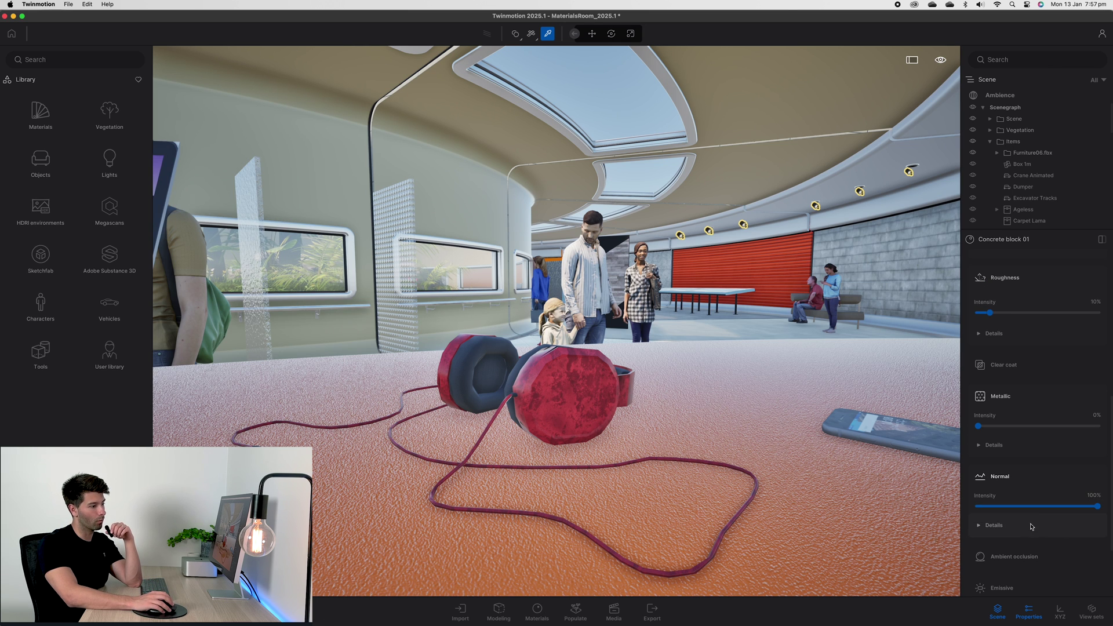
click(1053, 526)
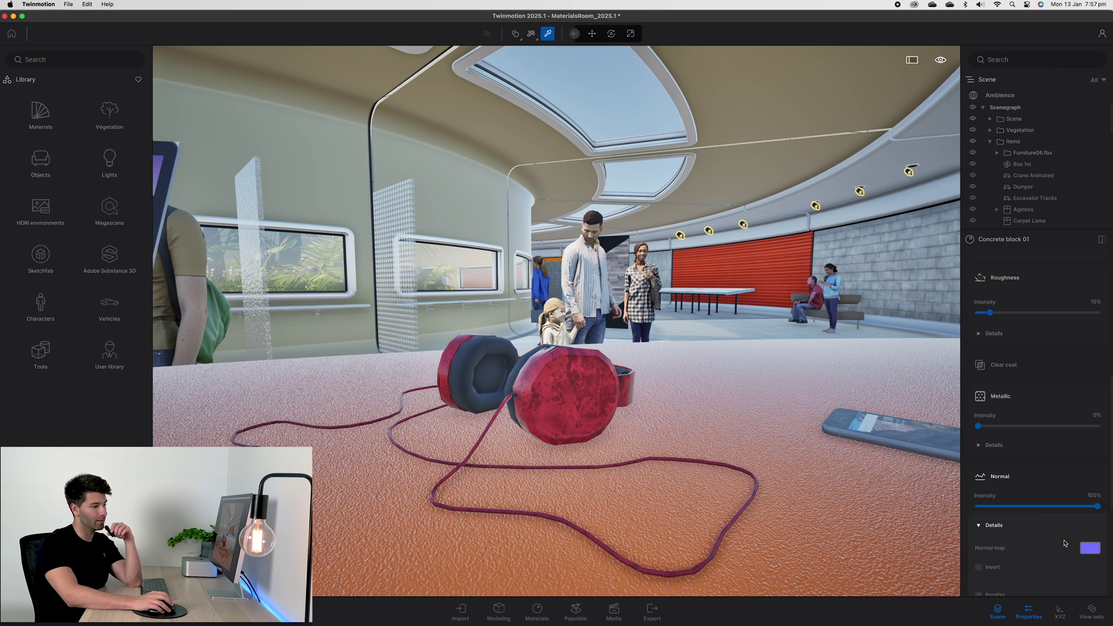
click(597, 419)
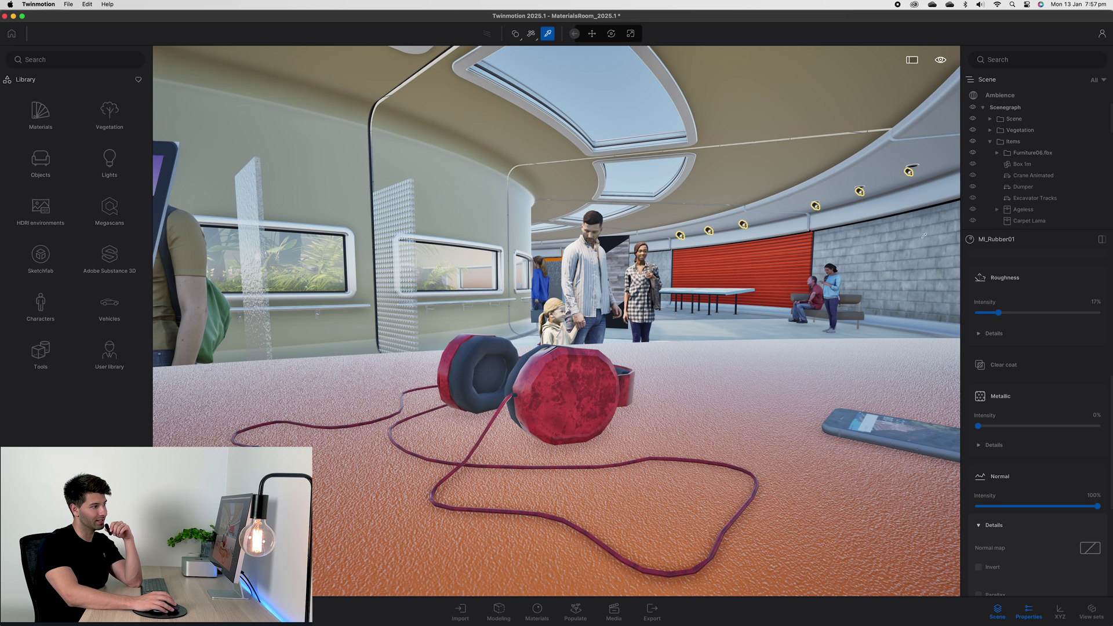
scroll(927, 261, down, 3)
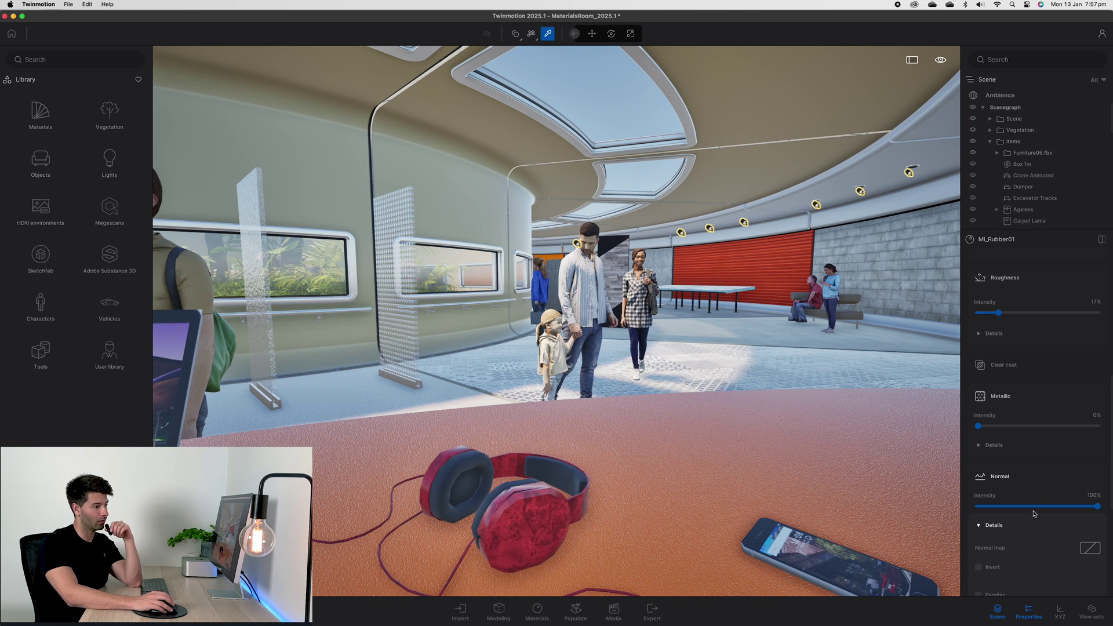
drag(1034, 505, 1006, 506)
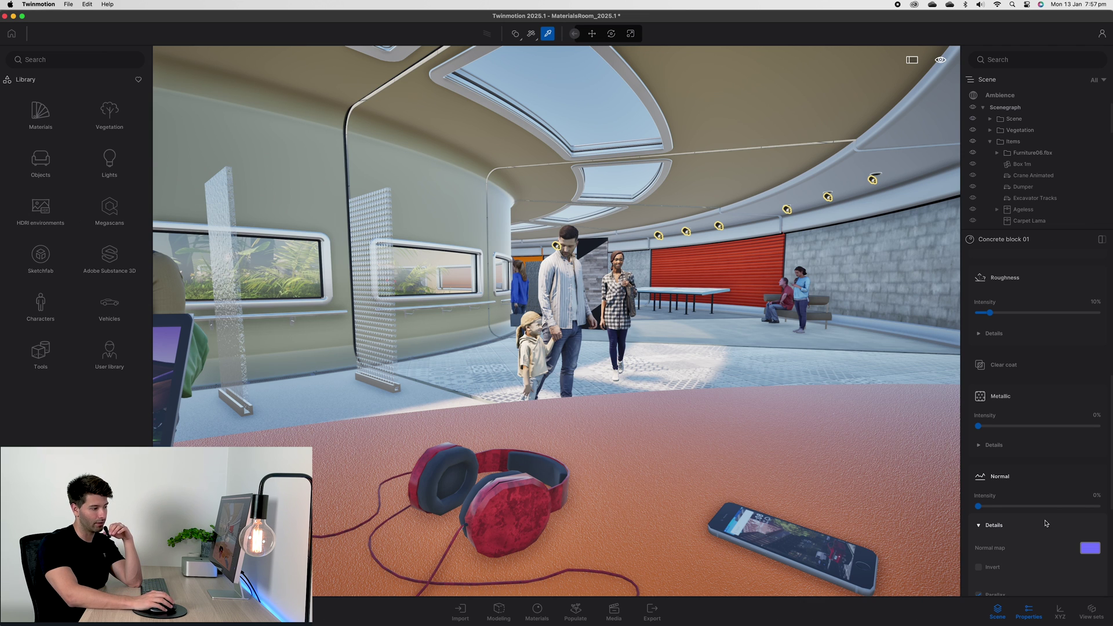
scroll(1046, 523, down, 1)
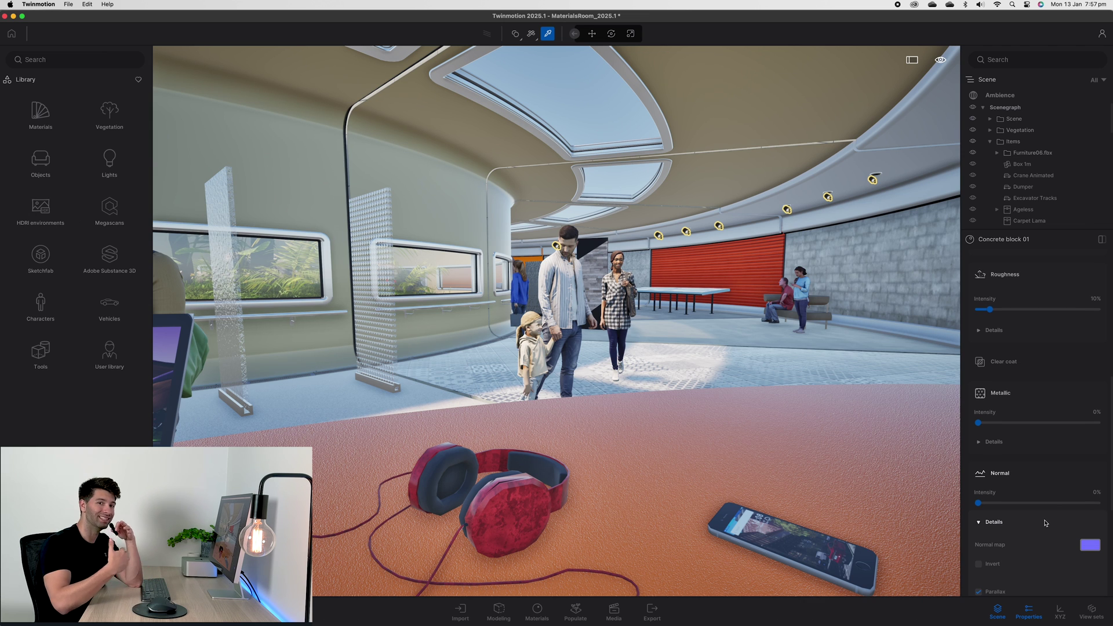
drag(1016, 504, 1108, 502)
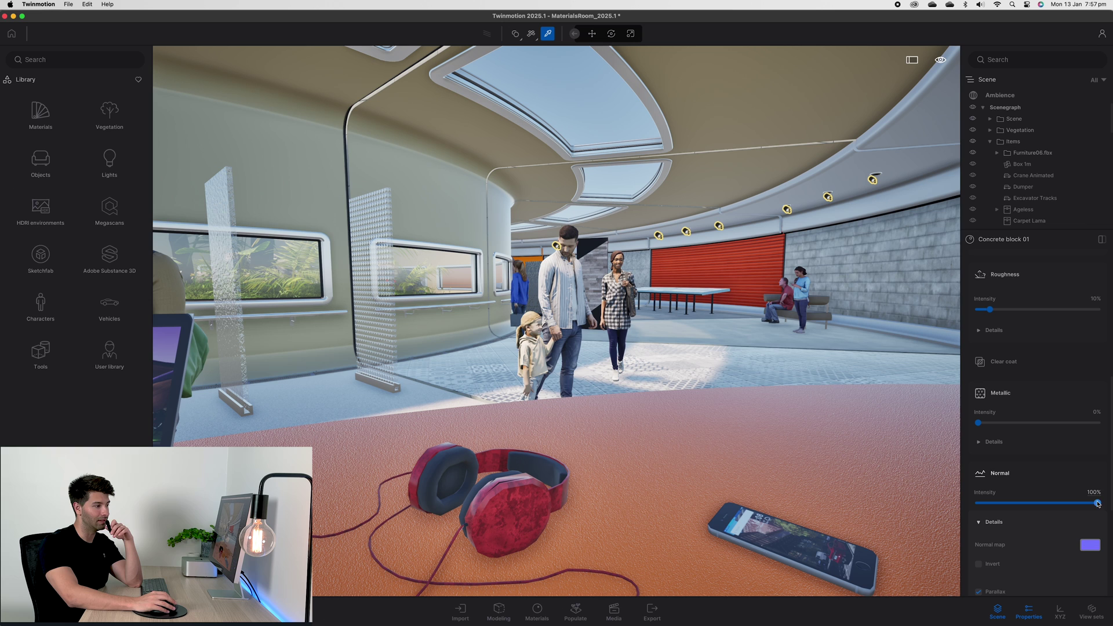
drag(1097, 504, 970, 502)
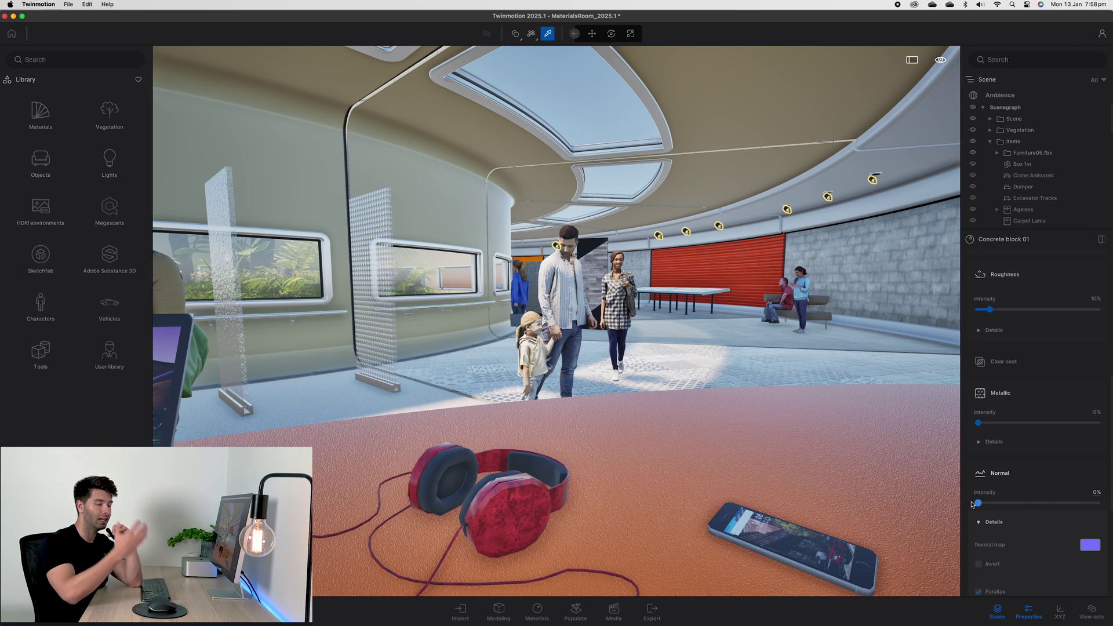
drag(986, 504, 1104, 503)
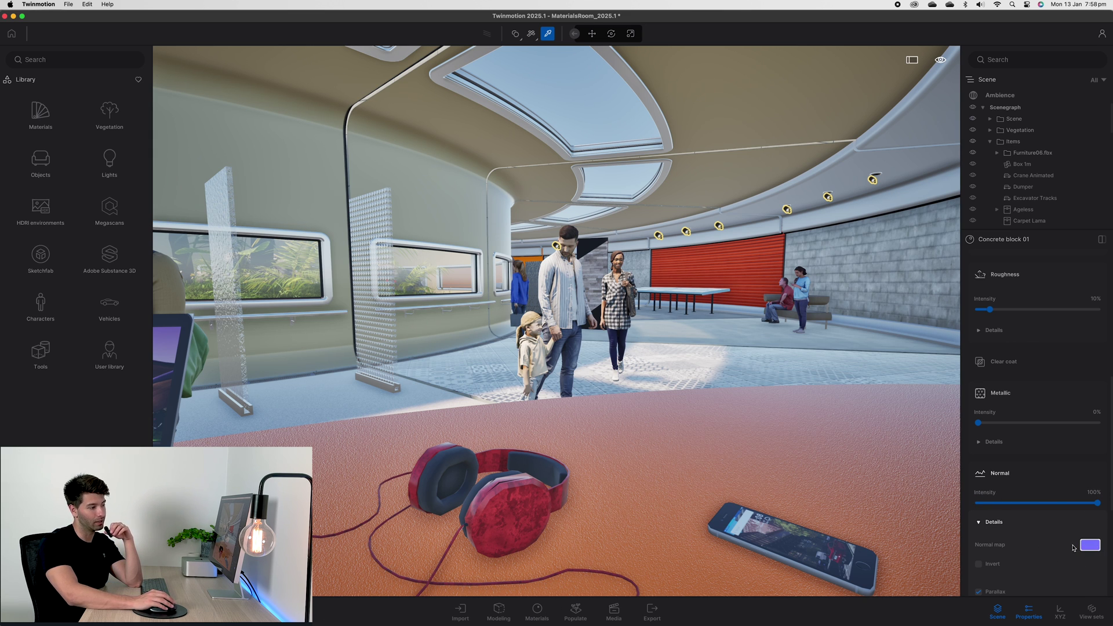
Raise the concrete parallax height-map intensity to 2.00
scroll(1054, 535, down, 1)
scroll(1052, 534, down, 5)
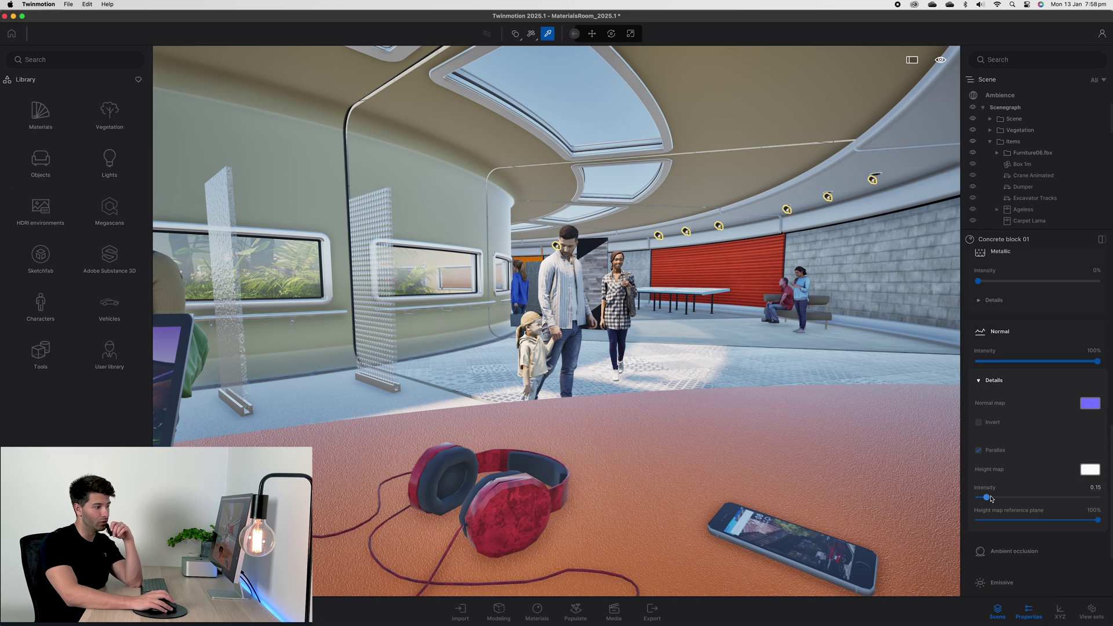
drag(987, 497, 1050, 516)
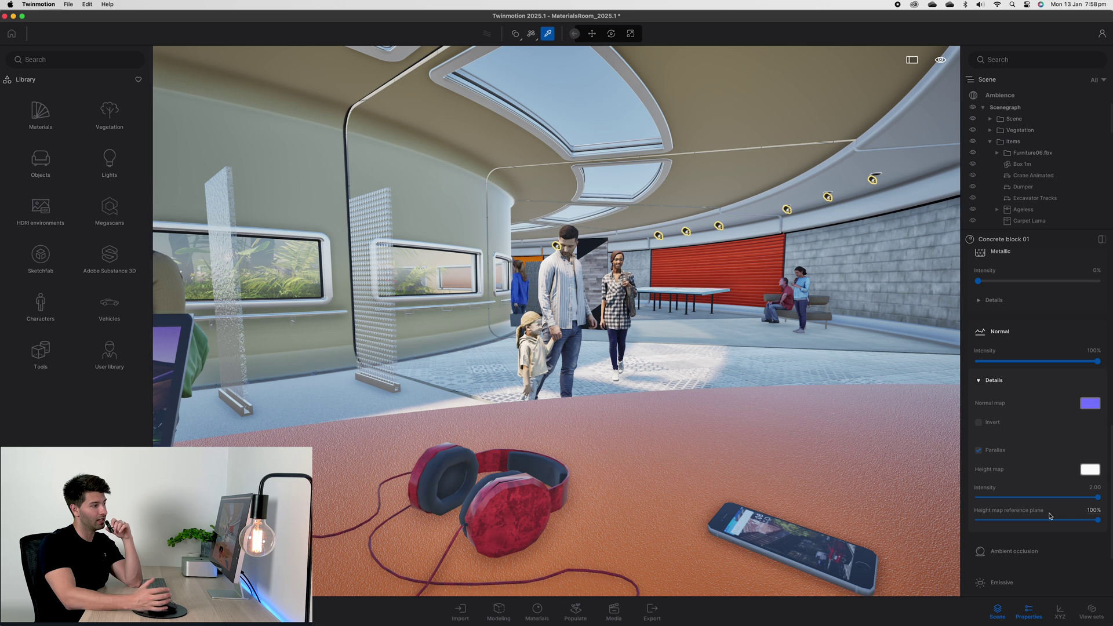
scroll(1050, 513, down, 1)
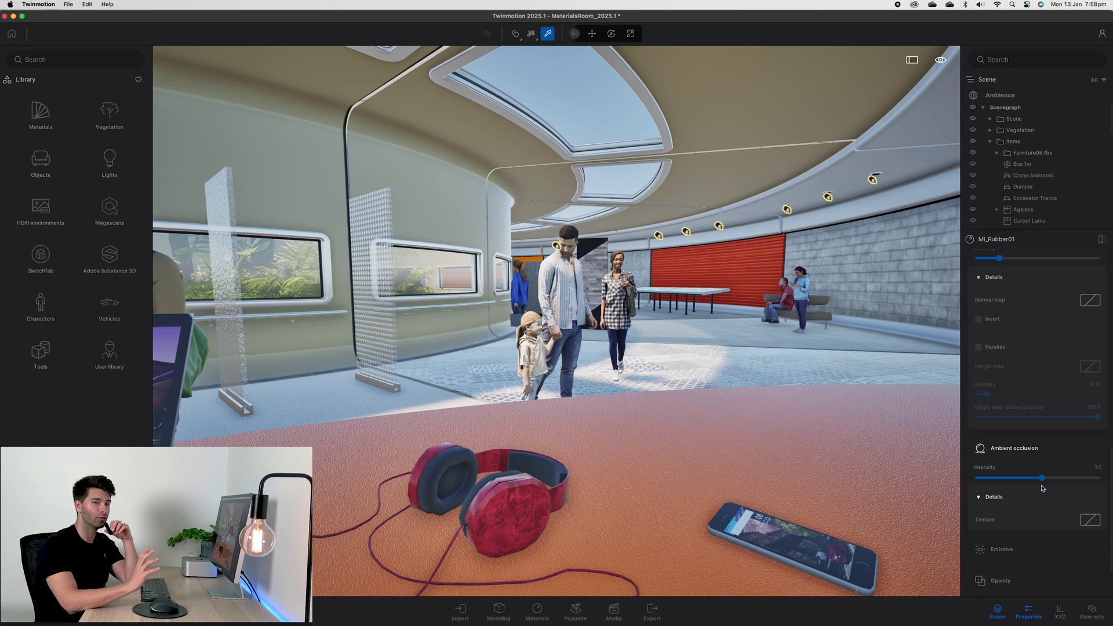
drag(1044, 484, 1040, 480)
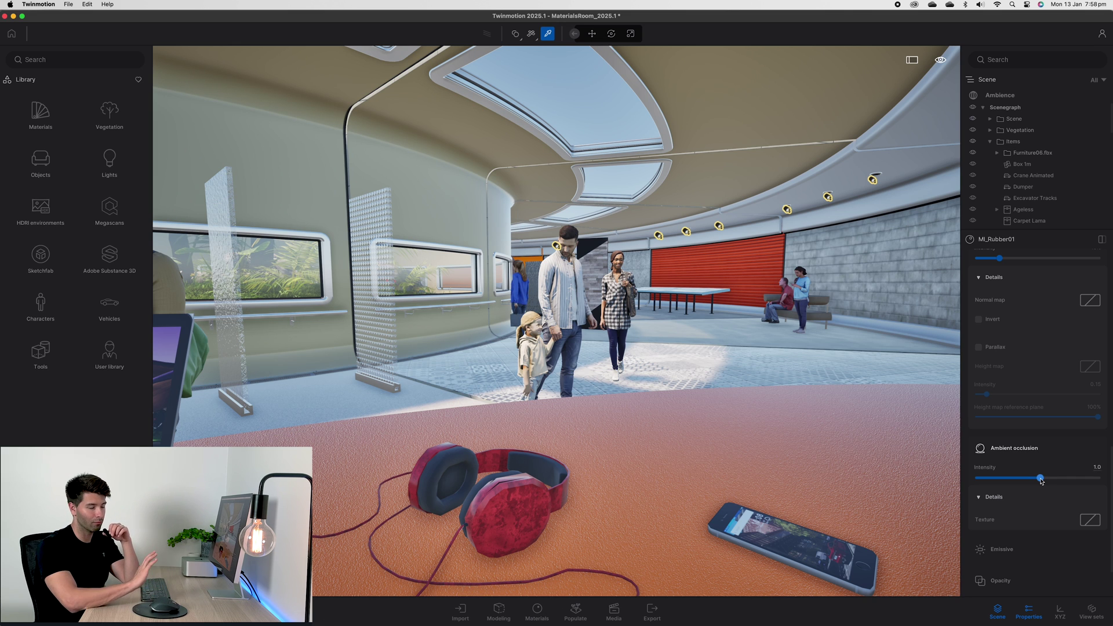
scroll(1041, 480, down, 1)
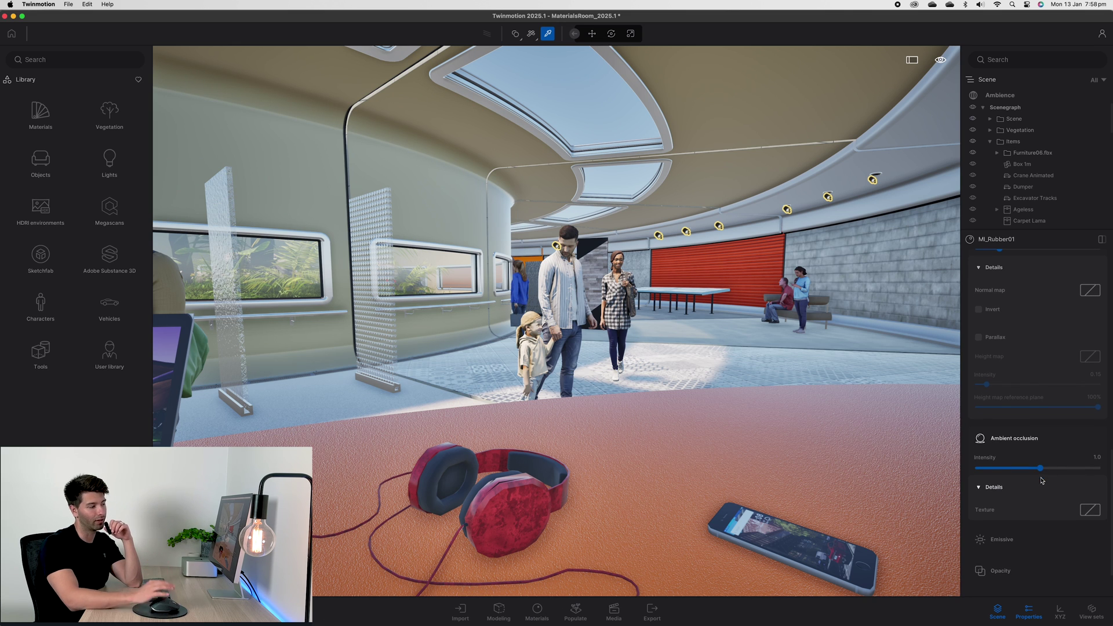
scroll(1041, 481, down, 2)
click(1039, 502)
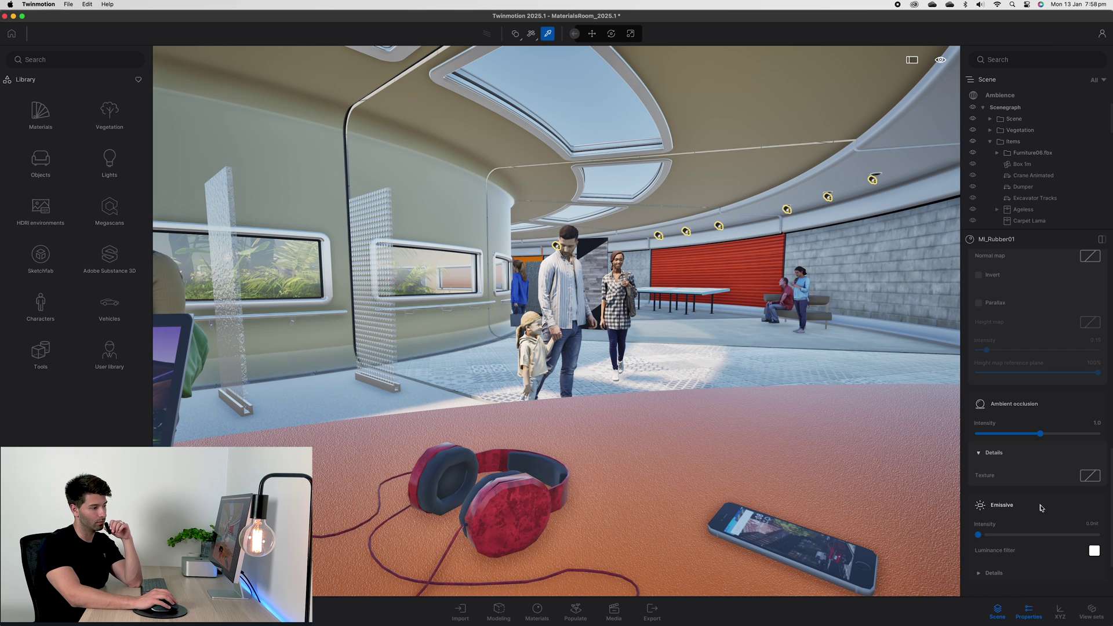
scroll(1041, 508, down, 1)
scroll(1042, 508, down, 3)
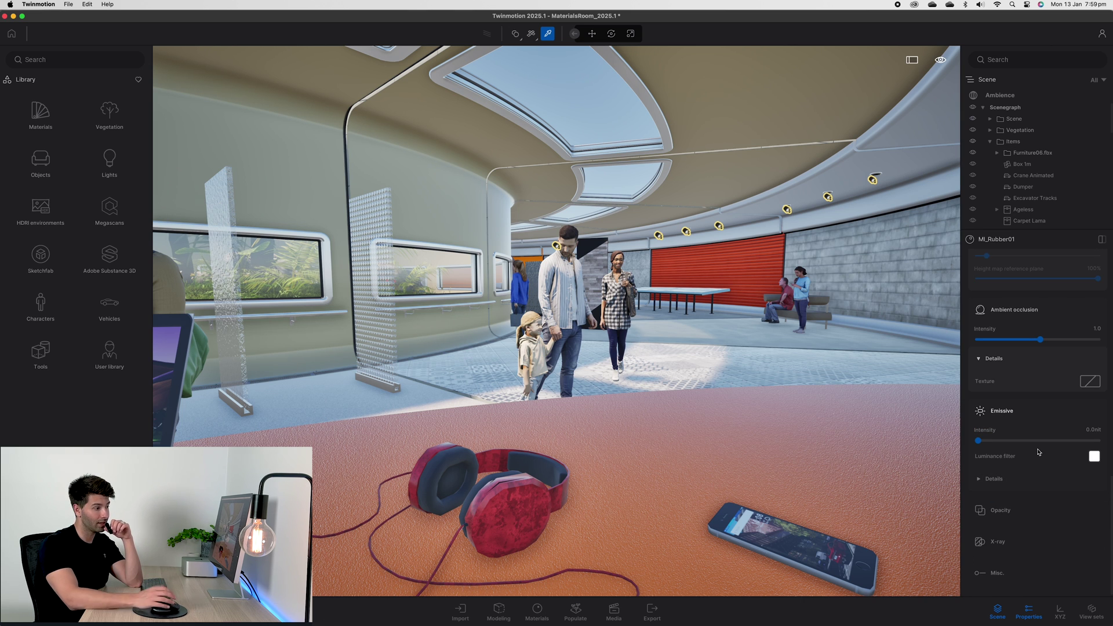
mouse_move(978, 440)
mouse_down()
mouse_move(1022, 443)
mouse_move(978, 441)
mouse_up()
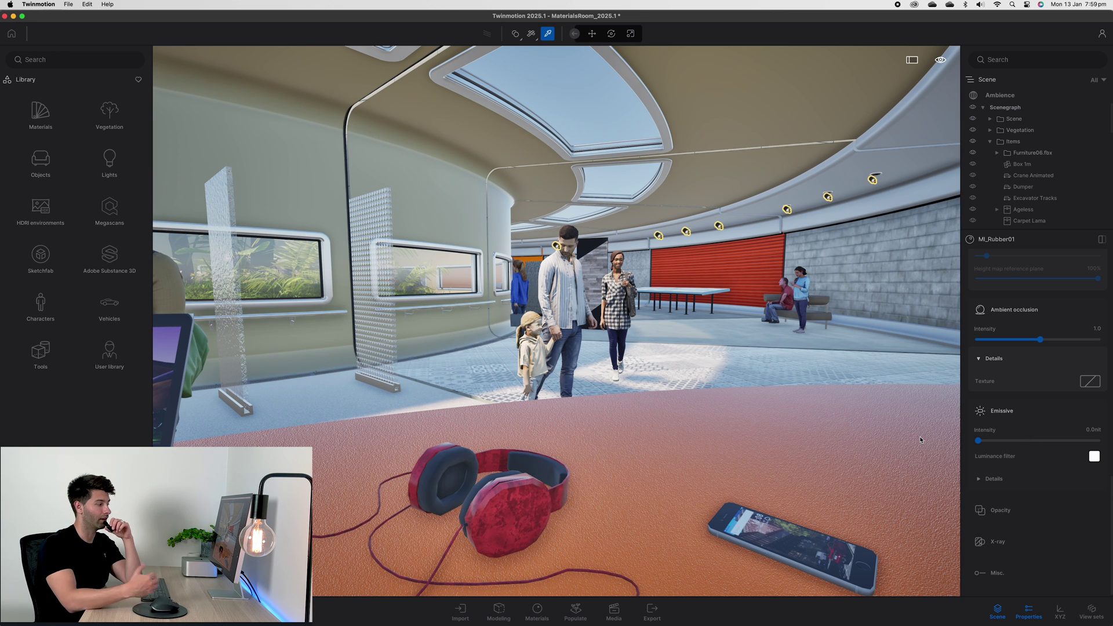
click(1009, 536)
click(996, 492)
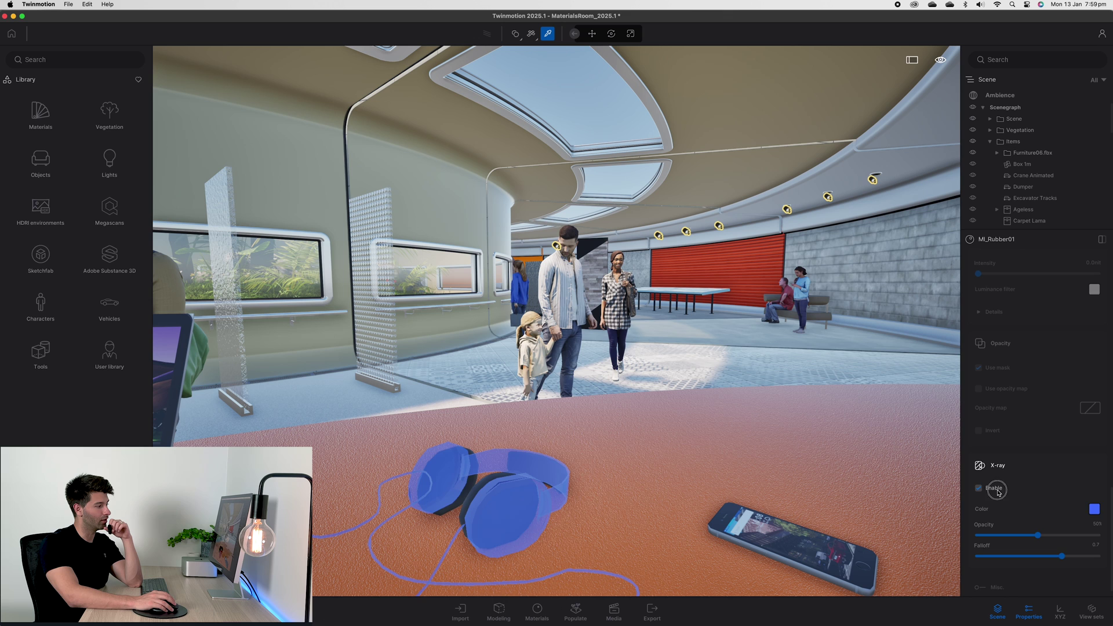
click(997, 492)
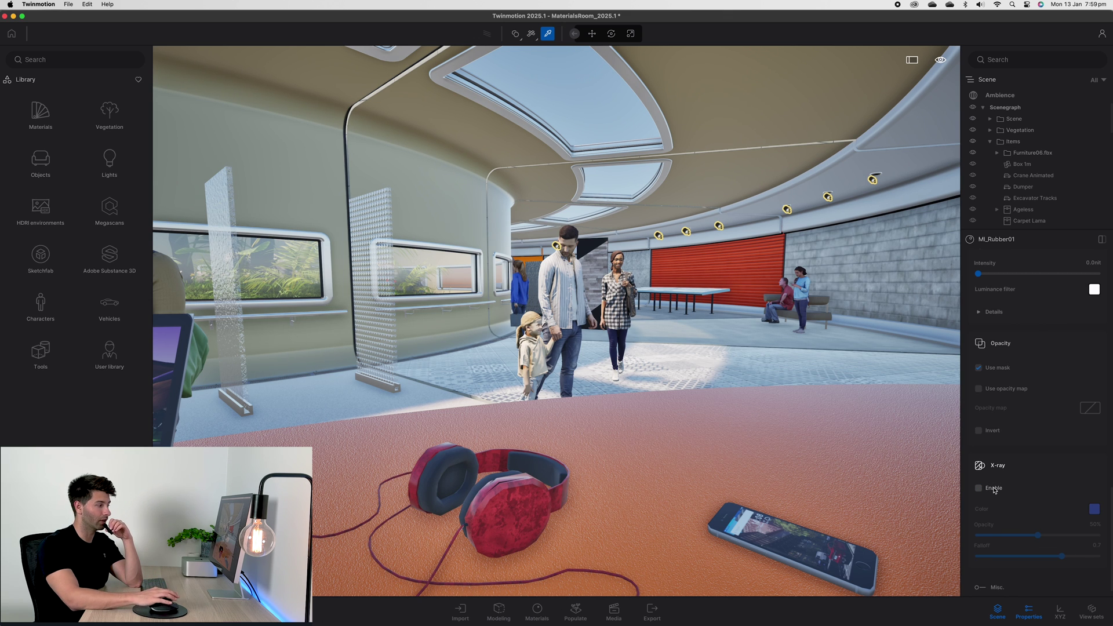
click(994, 490)
click(993, 490)
scroll(1019, 494, down, 1)
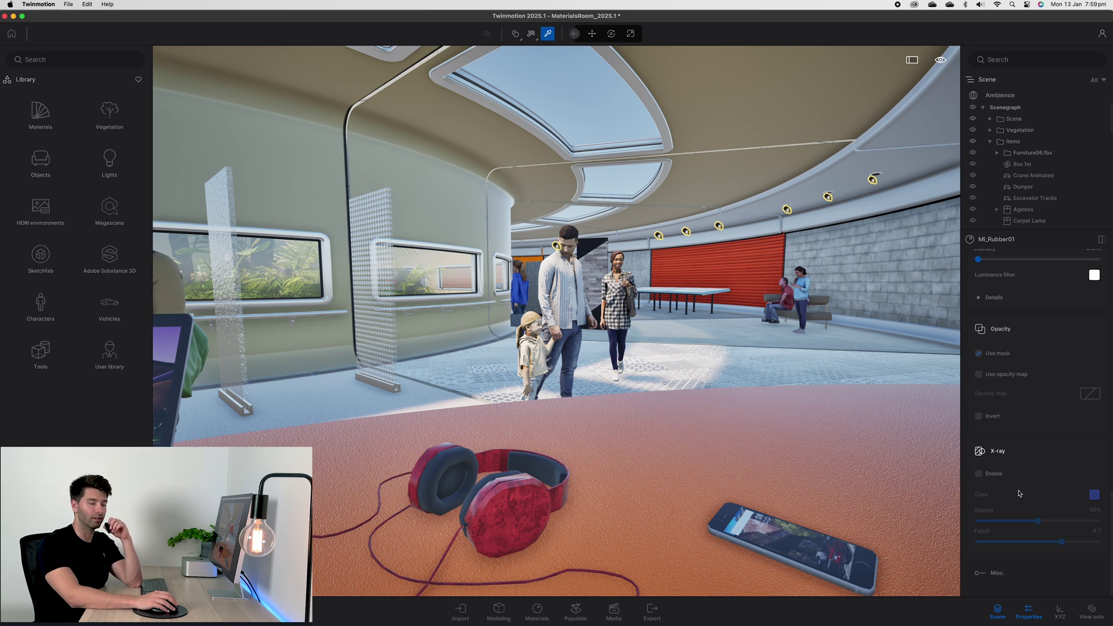
scroll(1020, 539, down, 5)
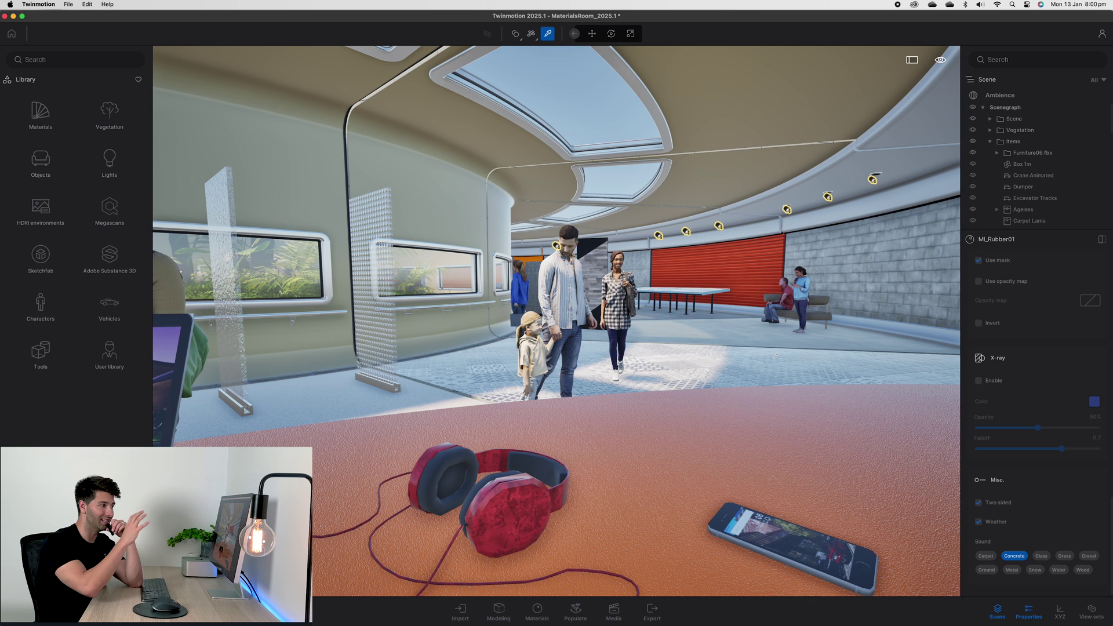
Copy Timber Laminate.tmi from the Twinmotion2024.1 UserLibrary into Twinmotion2025.1/UserLibrary in Finder
click(109, 351)
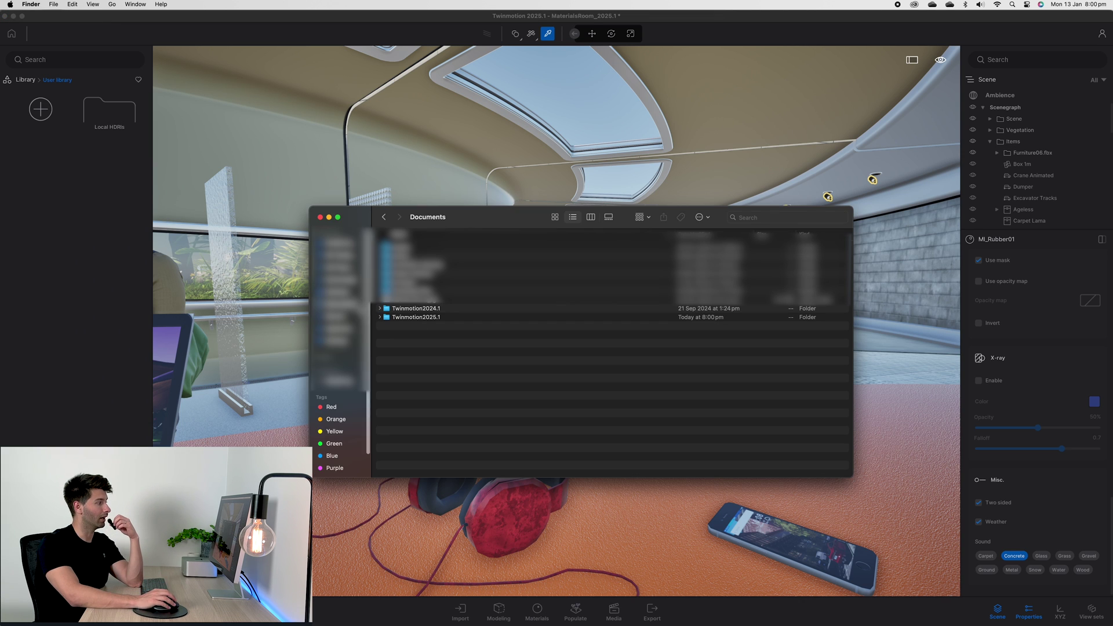
click(418, 318)
double_click(418, 318)
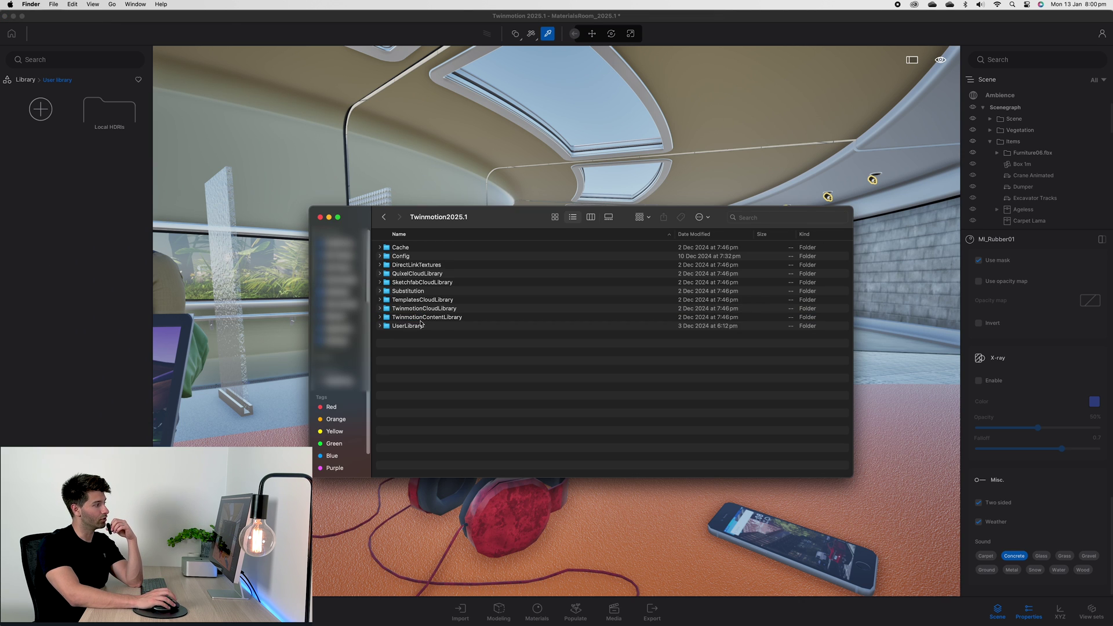
double_click(420, 325)
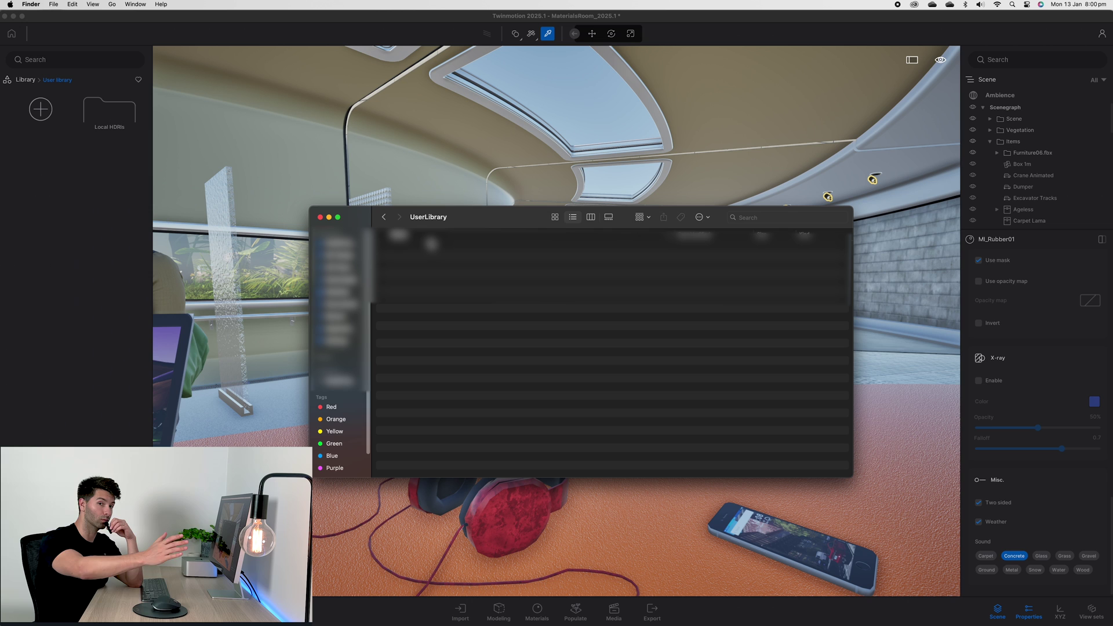
click(389, 218)
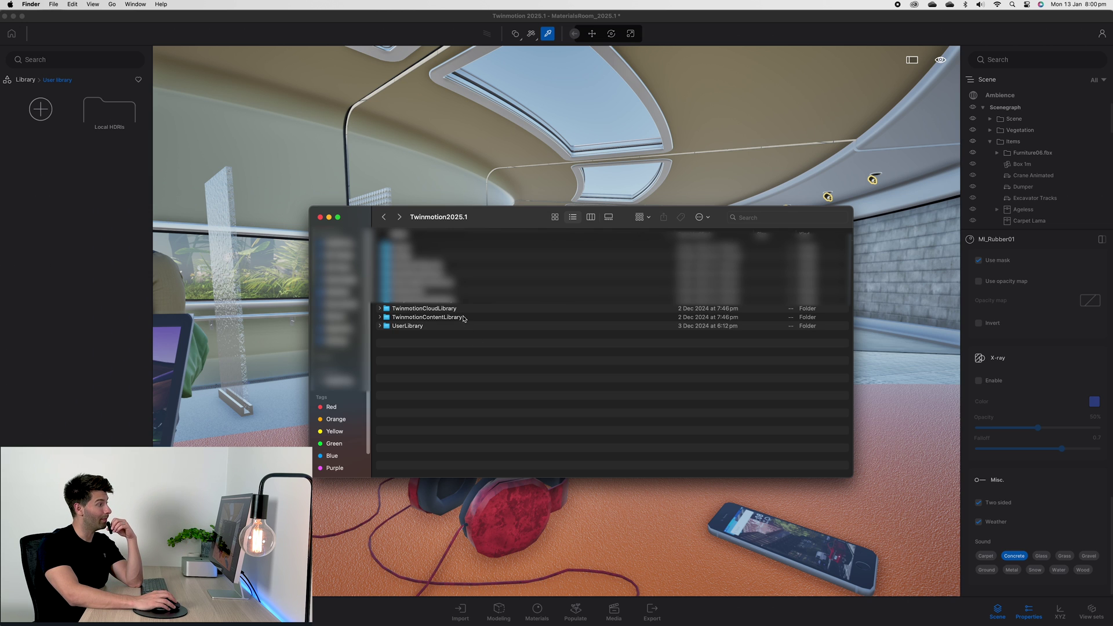
double_click(423, 325)
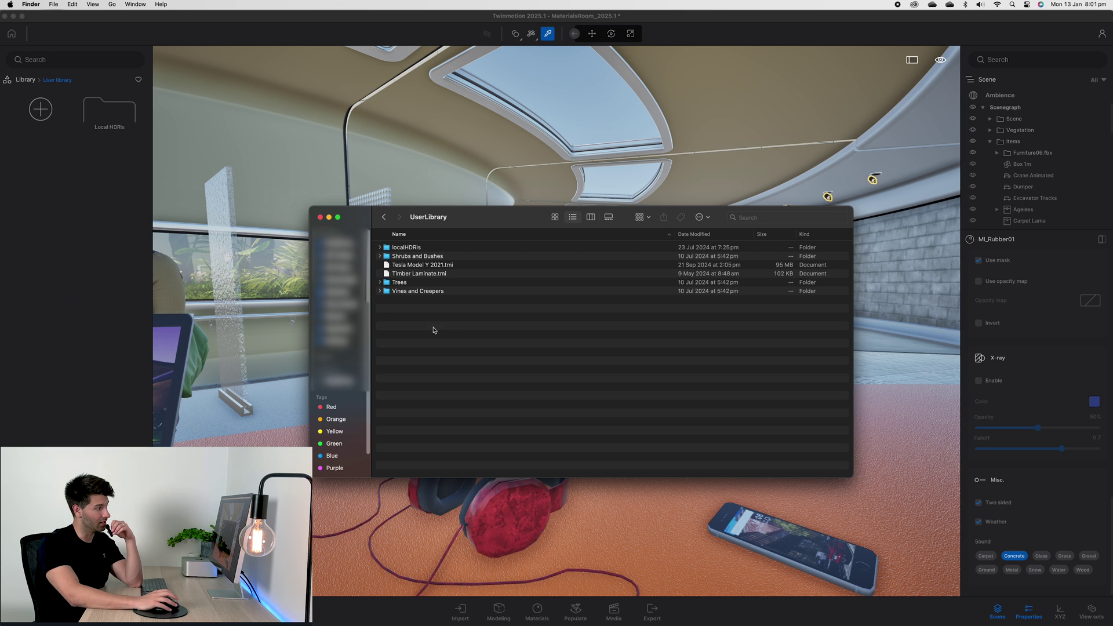
click(427, 275)
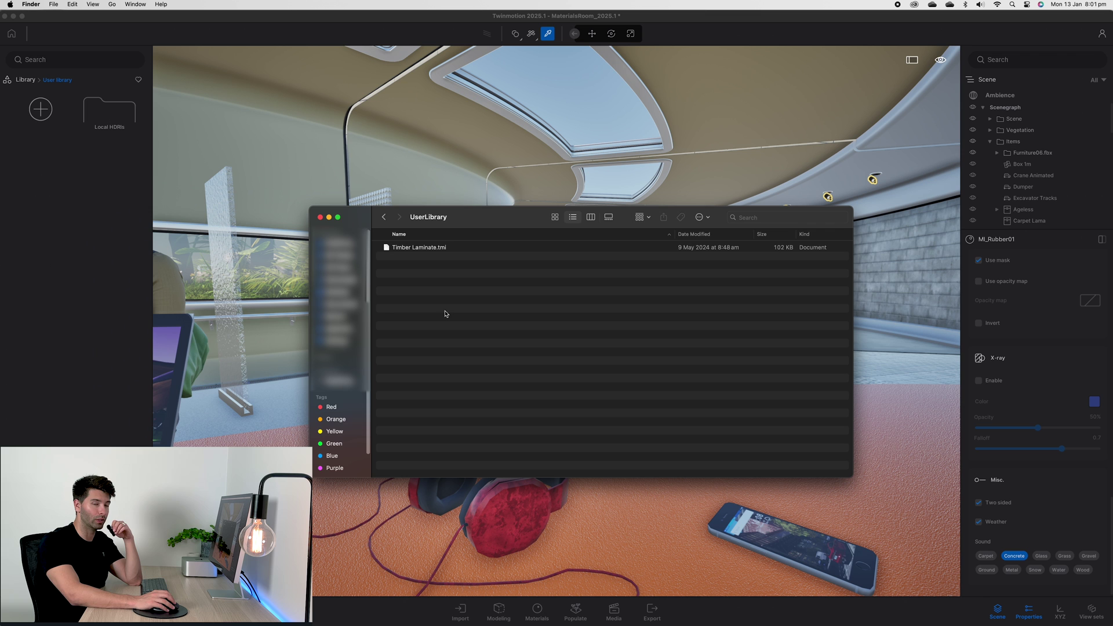
click(47, 187)
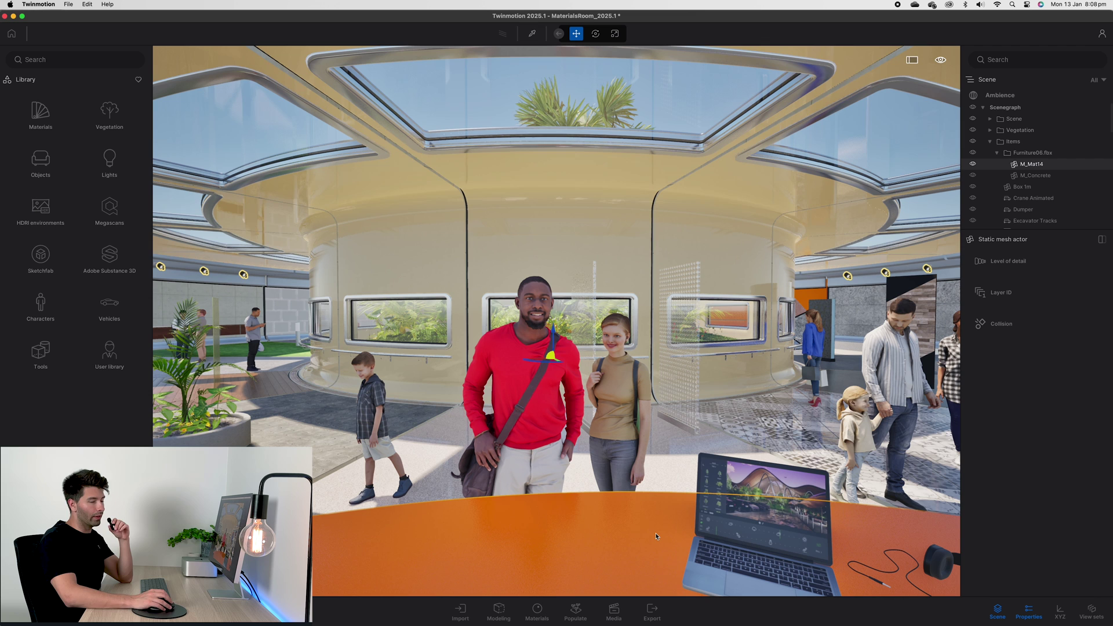
Drag Timber Laminate from the User library onto the floor beside the planter
click(109, 358)
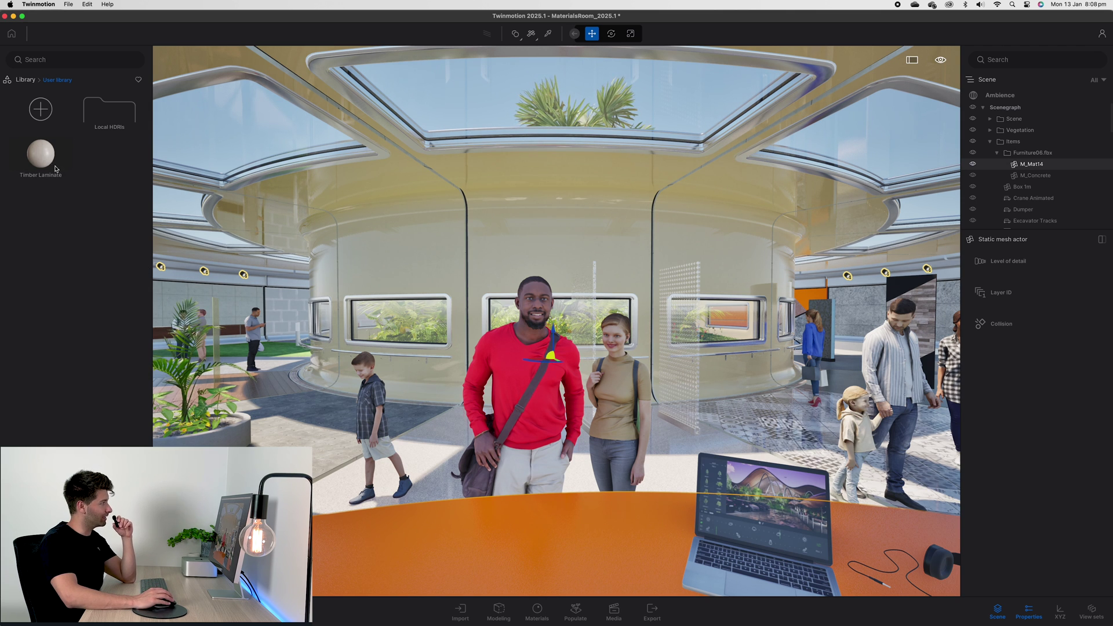
drag(56, 169, 329, 466)
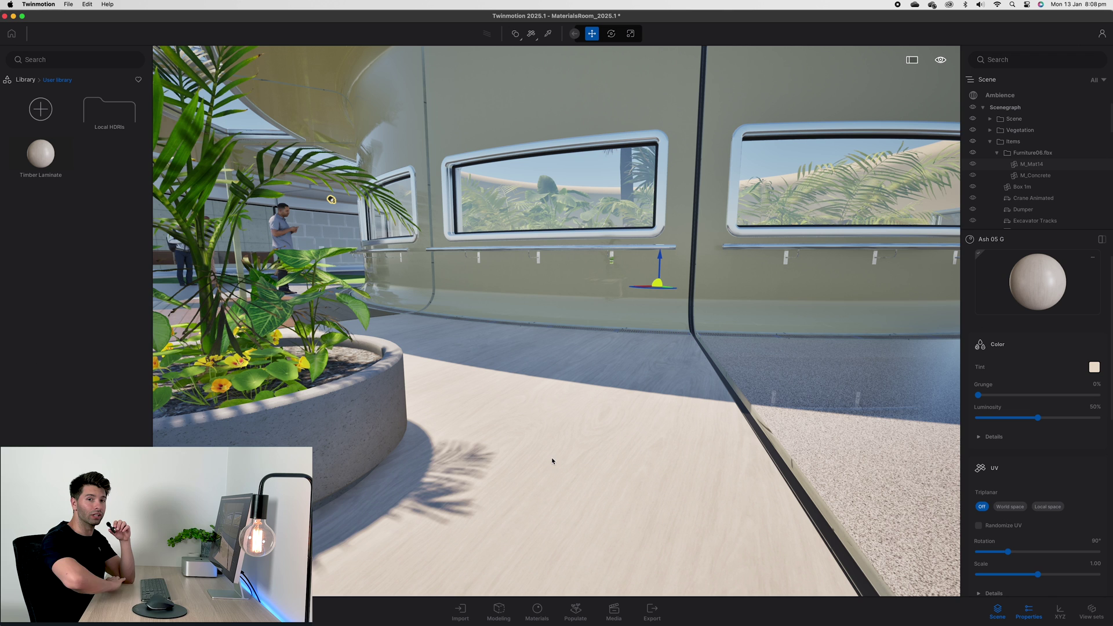
click(597, 451)
Pick the speckled floor's Classic linoleum material and add it to the User library
drag(597, 450, 567, 455)
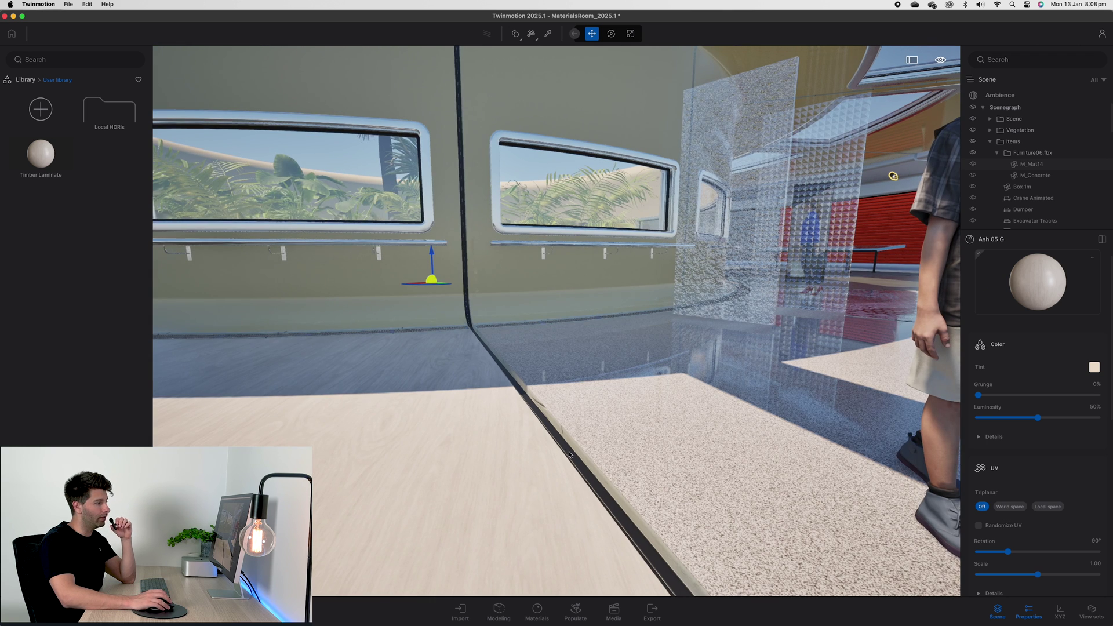
click(549, 33)
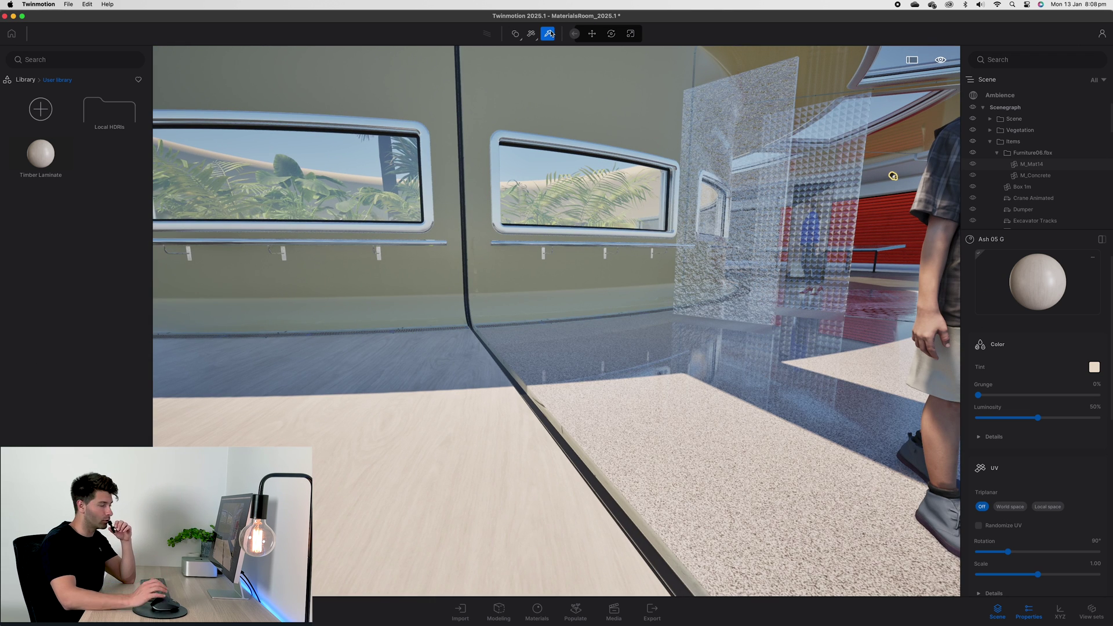
click(893, 176)
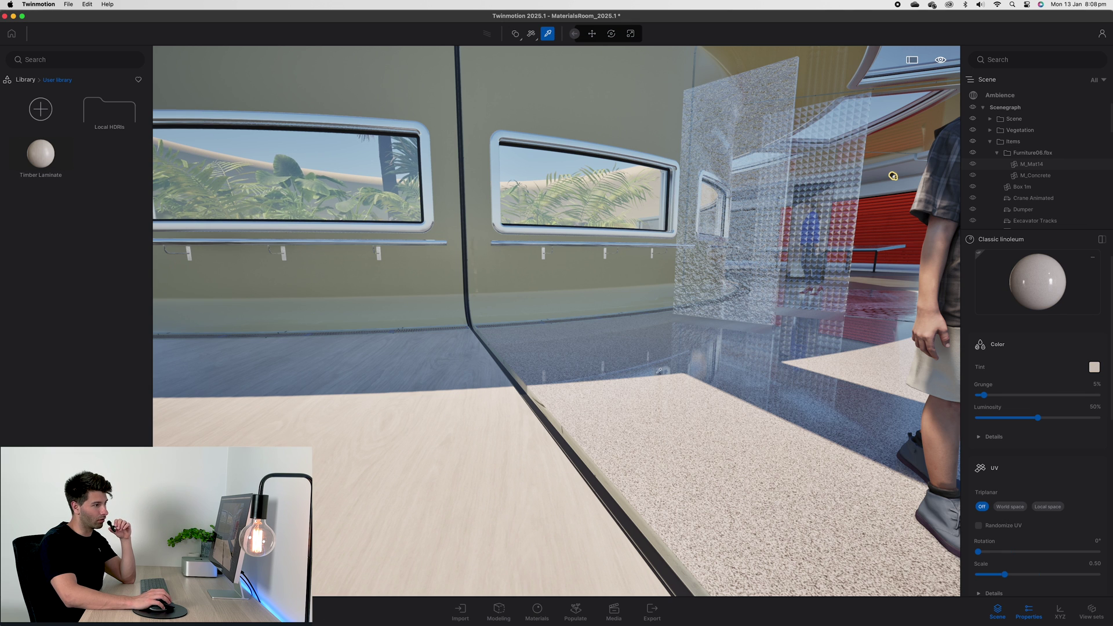
scroll(772, 143, up, 3)
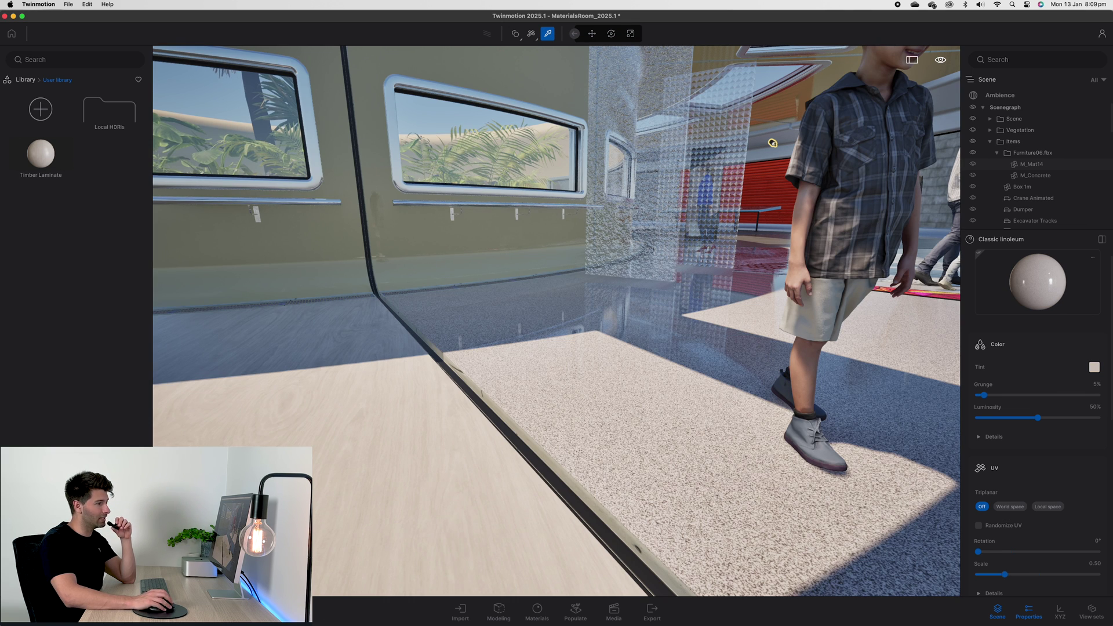
click(591, 33)
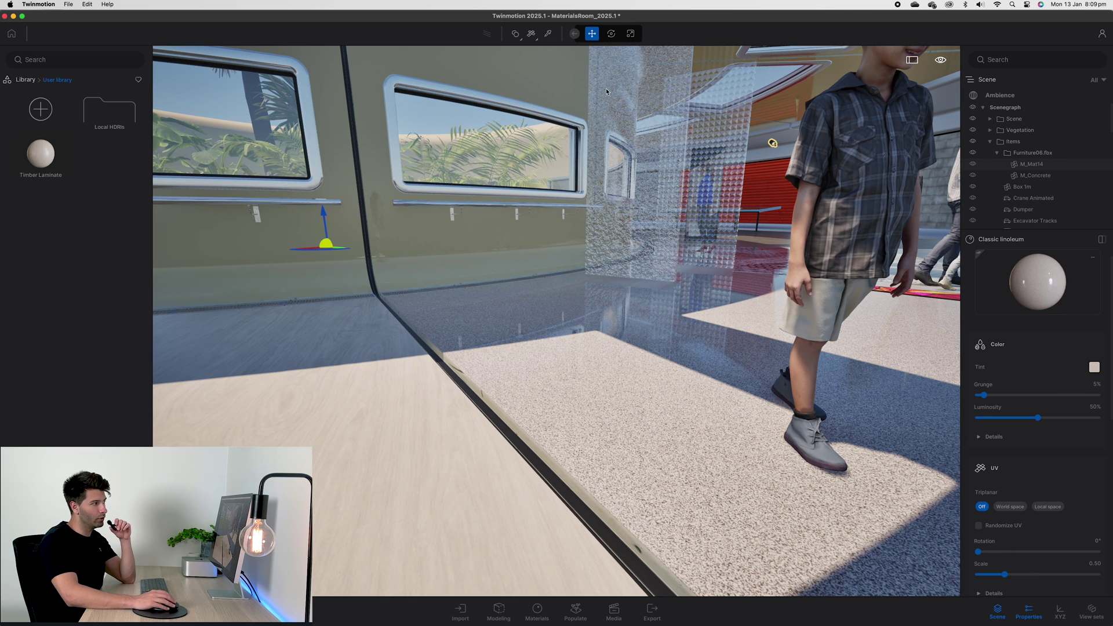
click(1093, 260)
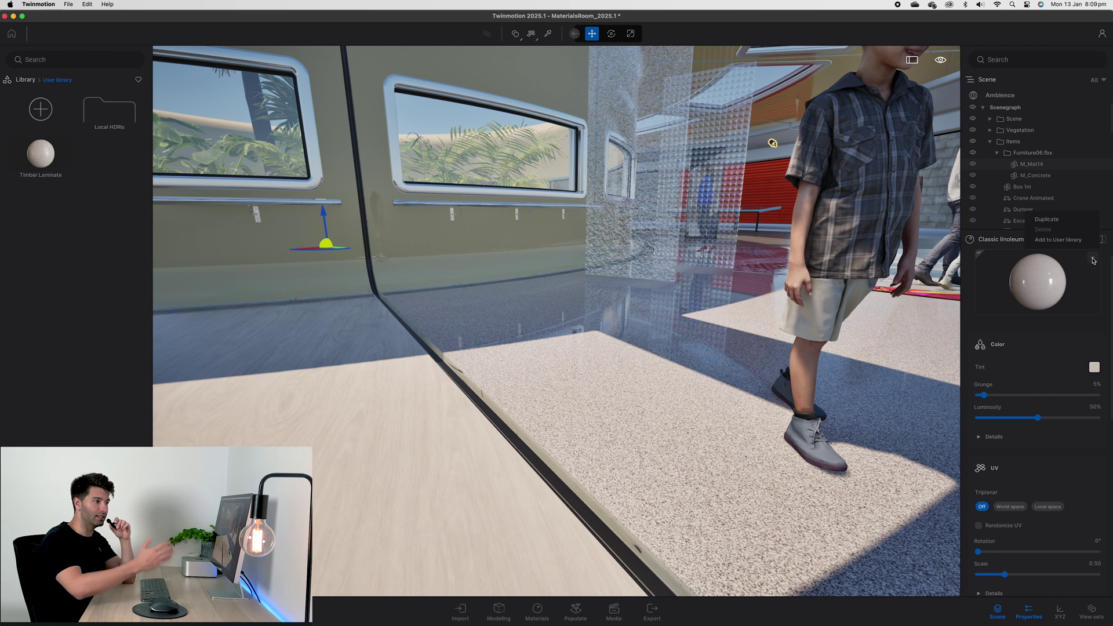
click(1068, 241)
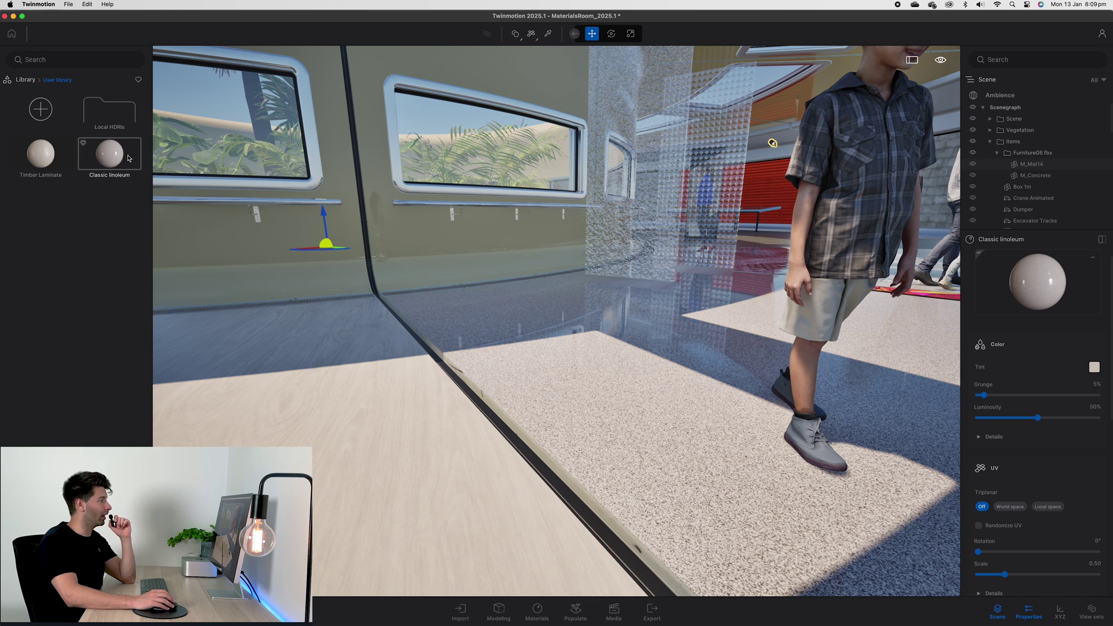
Rename the saved Classic linoleum entry to Polished Concrete
right_click(129, 158)
click(127, 194)
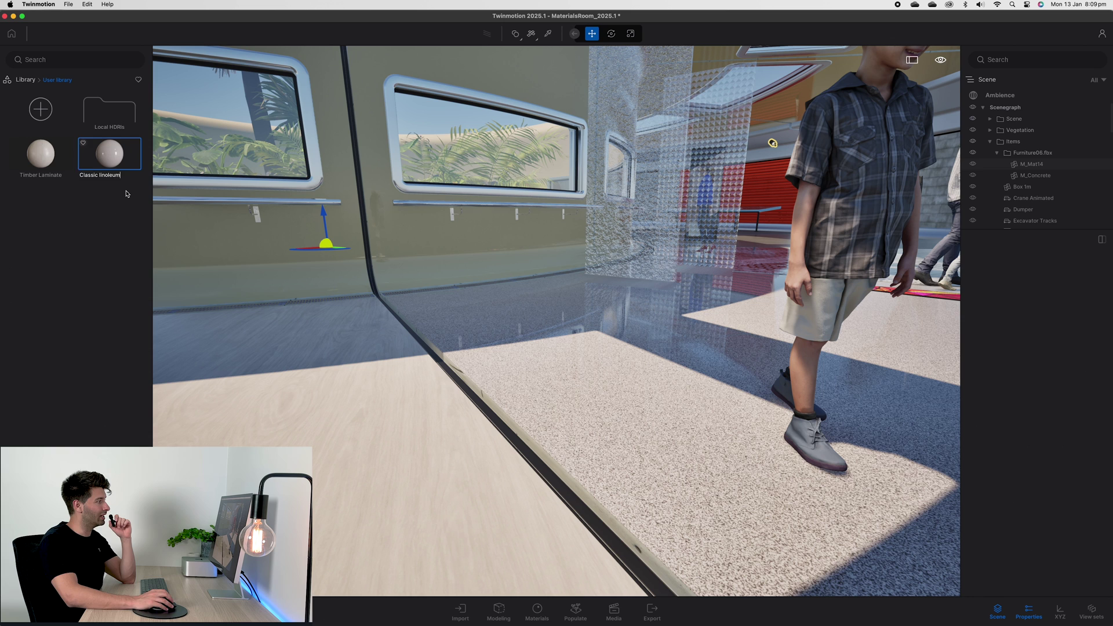
text(Polsihed Concrete)
key(Return)
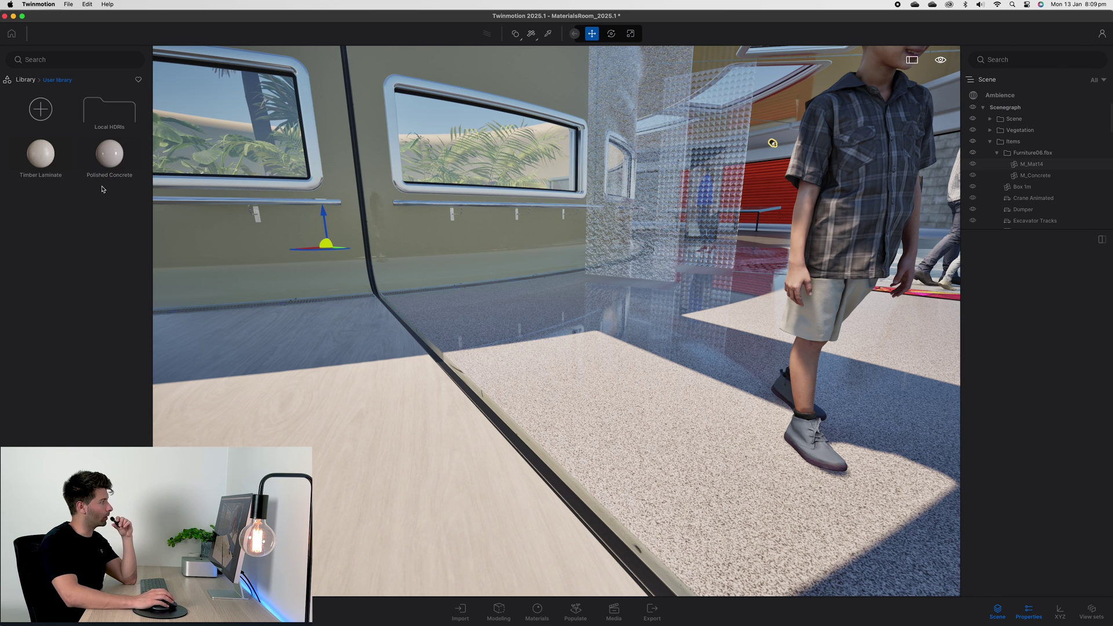
drag(111, 162, 389, 247)
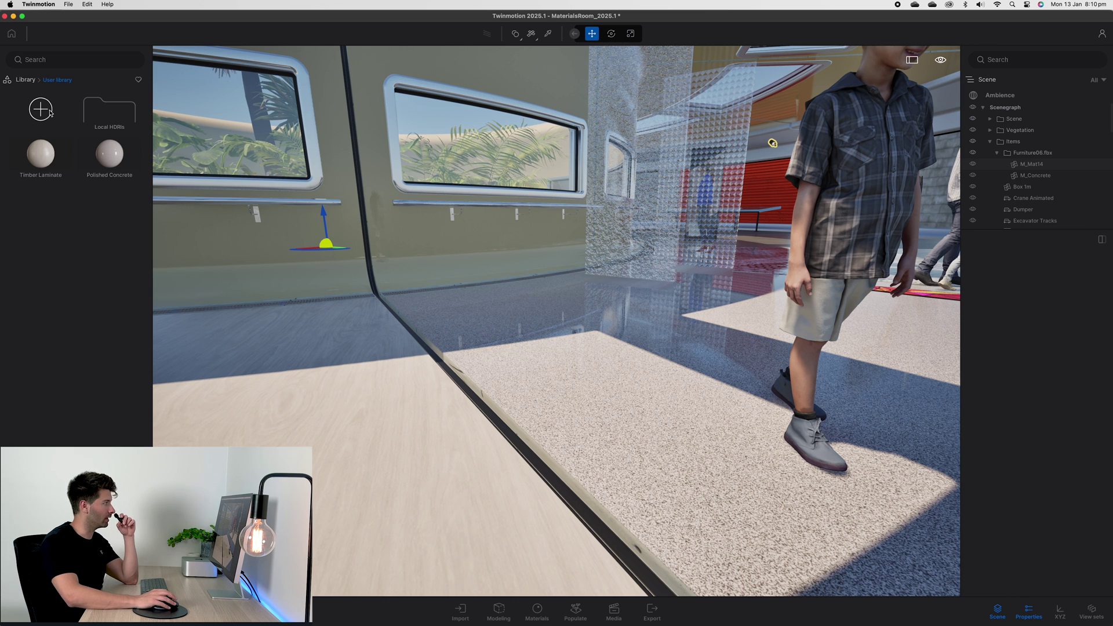
Add a Timber category holding Timber Laminate and a Concrete category holding Polished Concrete
click(50, 112)
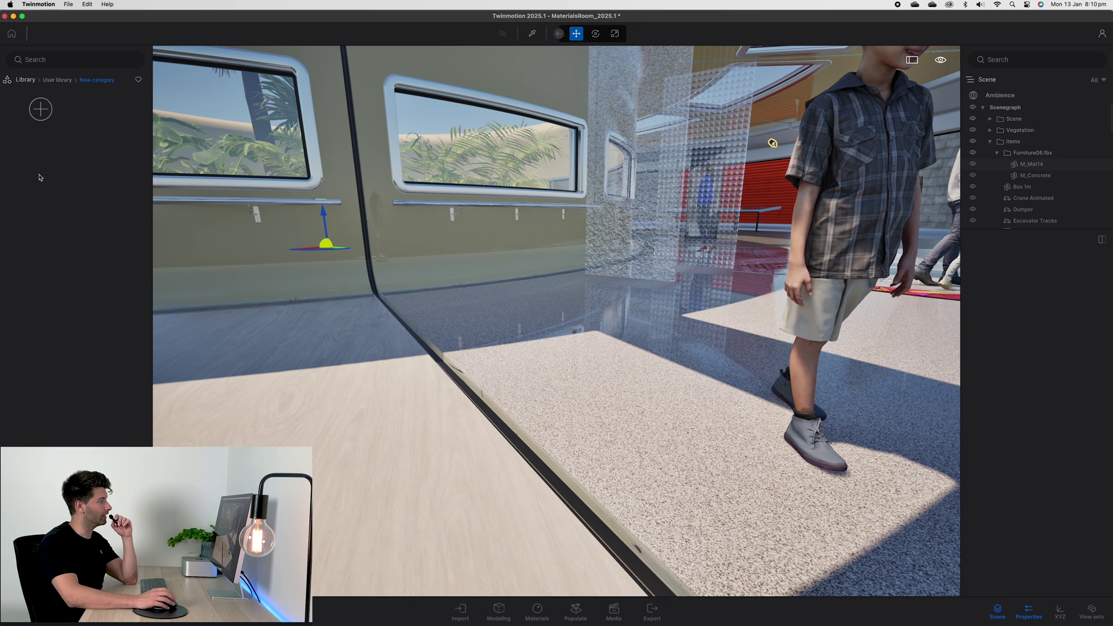
right_click(53, 174)
click(49, 206)
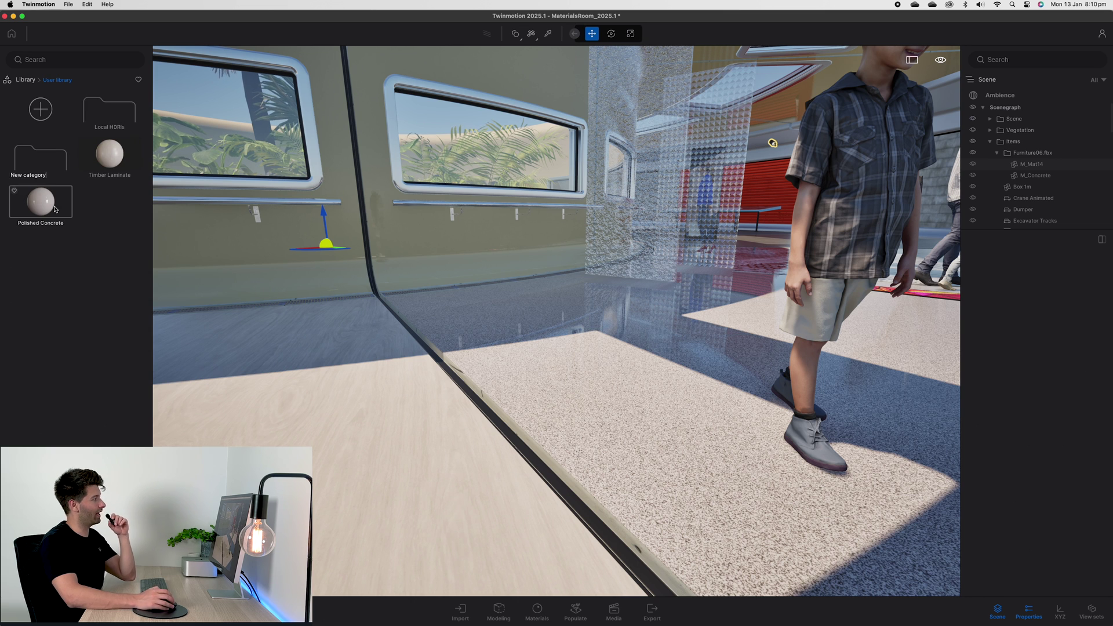
text(Timber)
drag(109, 154, 35, 167)
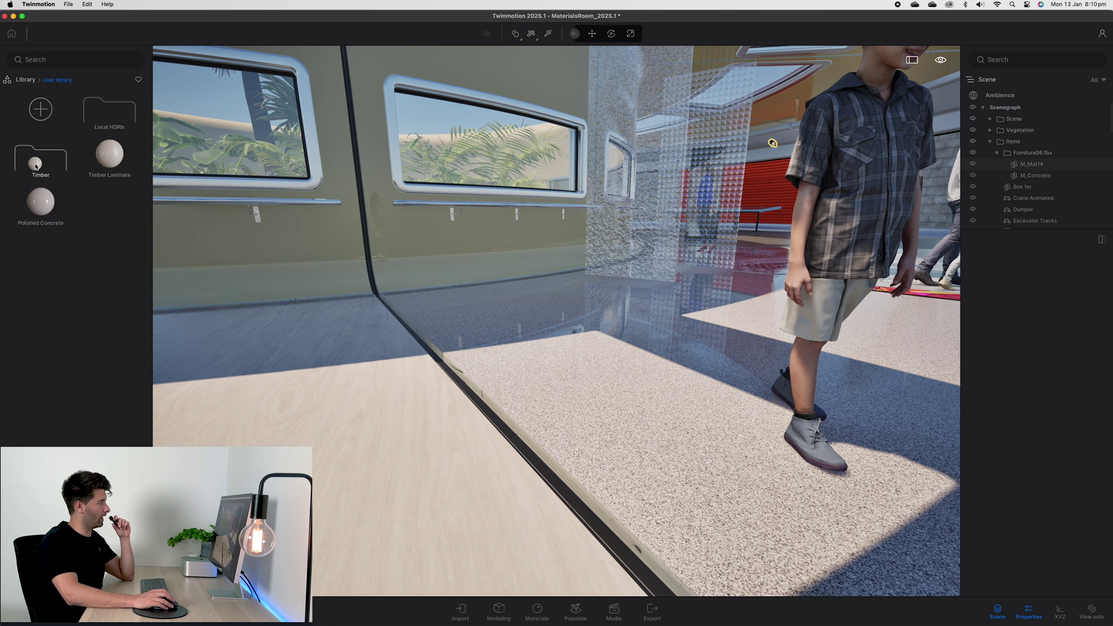
click(41, 110)
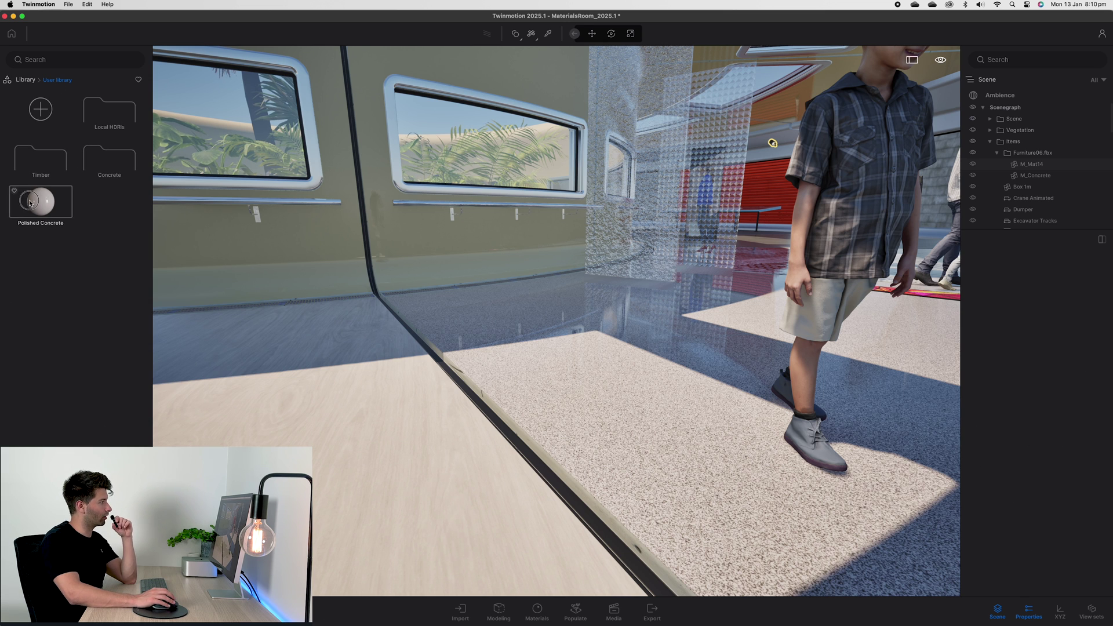
drag(40, 201, 108, 168)
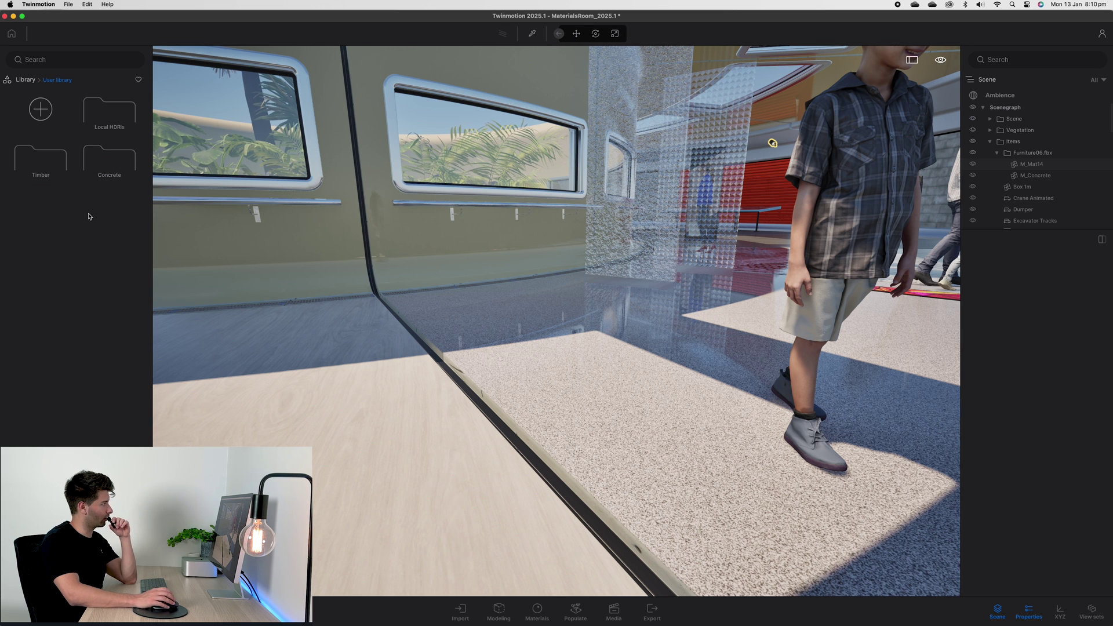